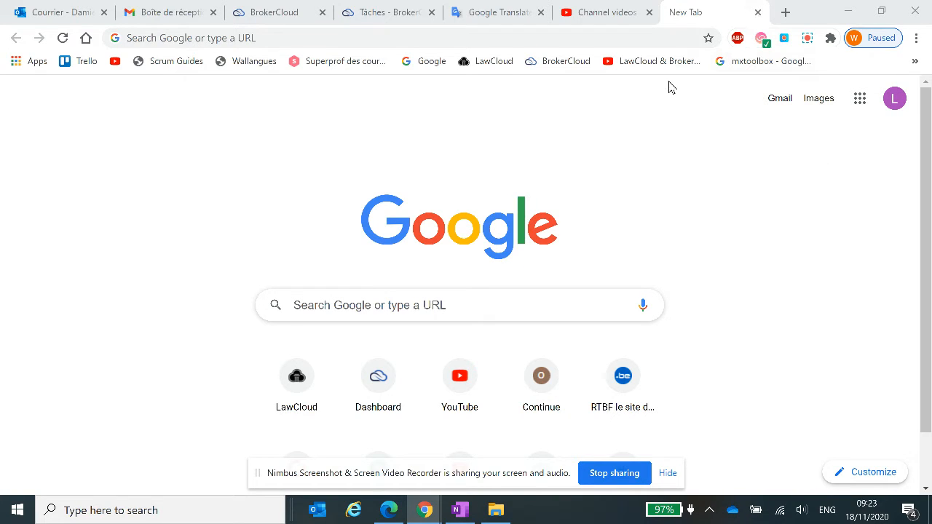
Switch to the BrokerCloud task page, sign out of the account and sign back in with the saved credentials.
click(392, 9)
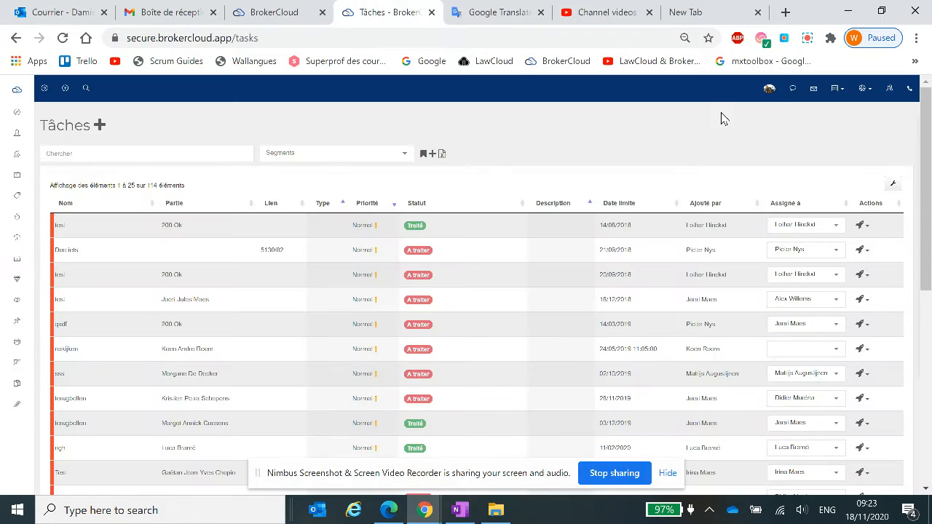
click(770, 95)
click(763, 173)
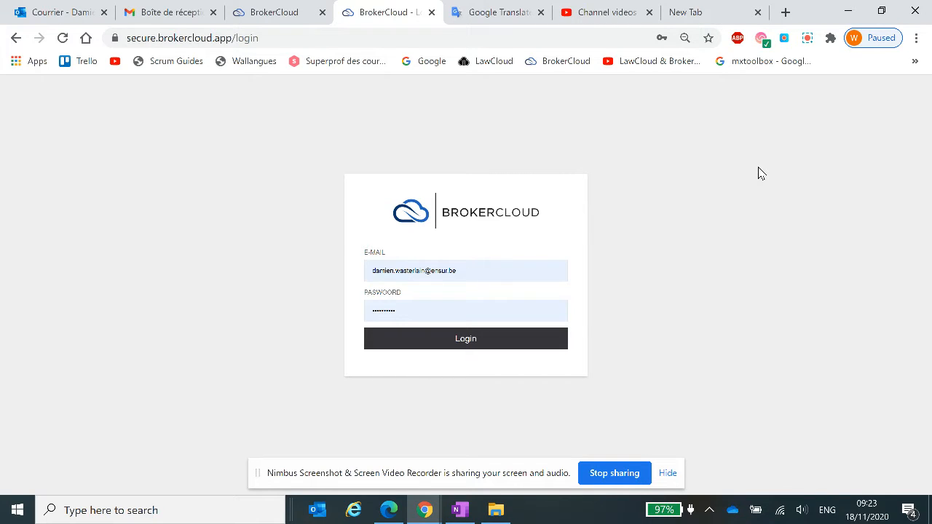
click(485, 349)
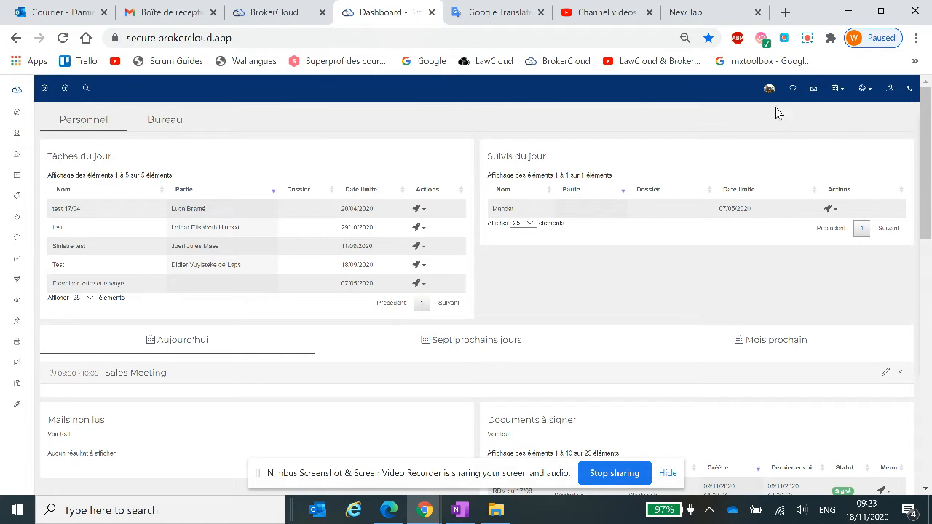
Open the settings (Paramètres) and display the standard texts (Textes standards) for letters.
click(770, 90)
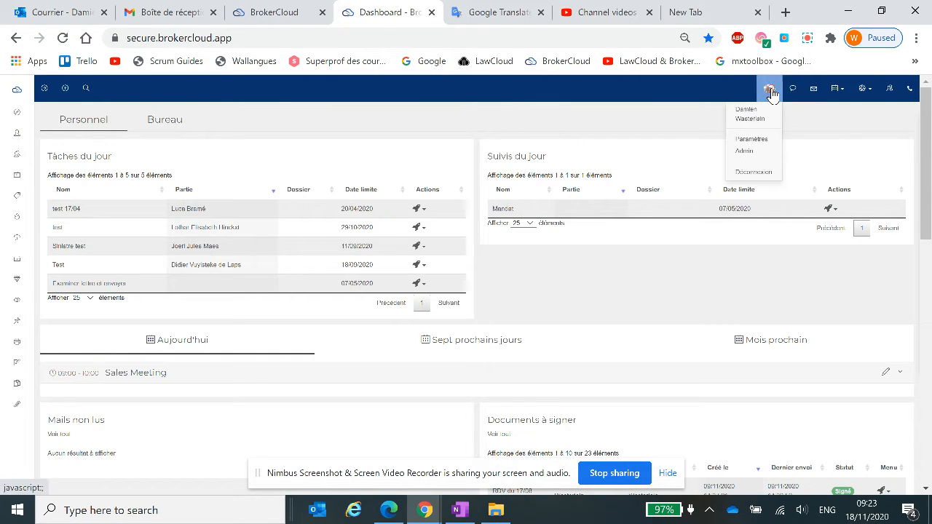
click(764, 140)
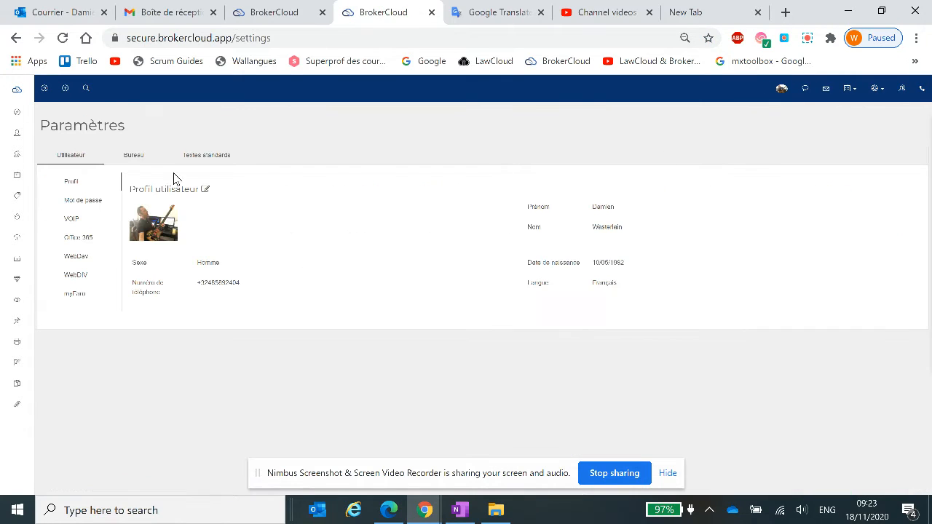
click(133, 161)
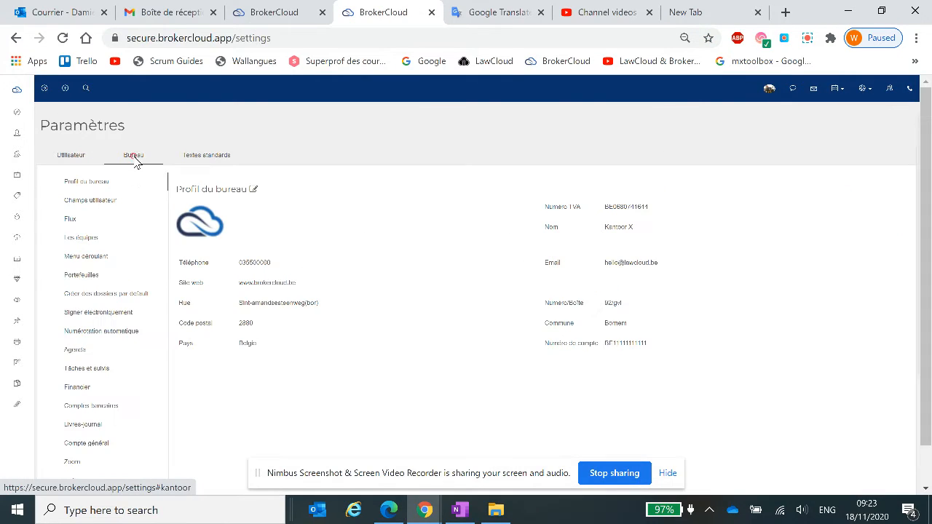
click(212, 161)
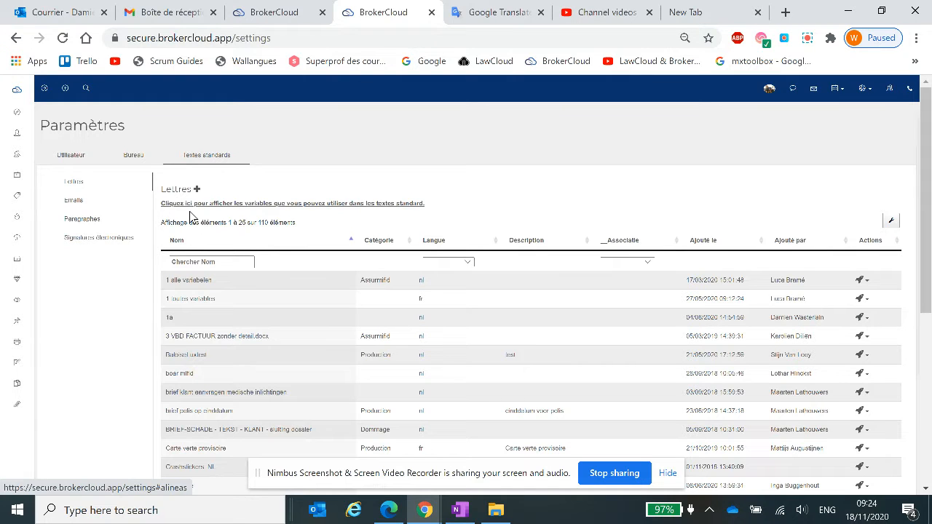
Display the variables usable in standard texts and examine the office, user, policy, risk and party variables.
click(240, 205)
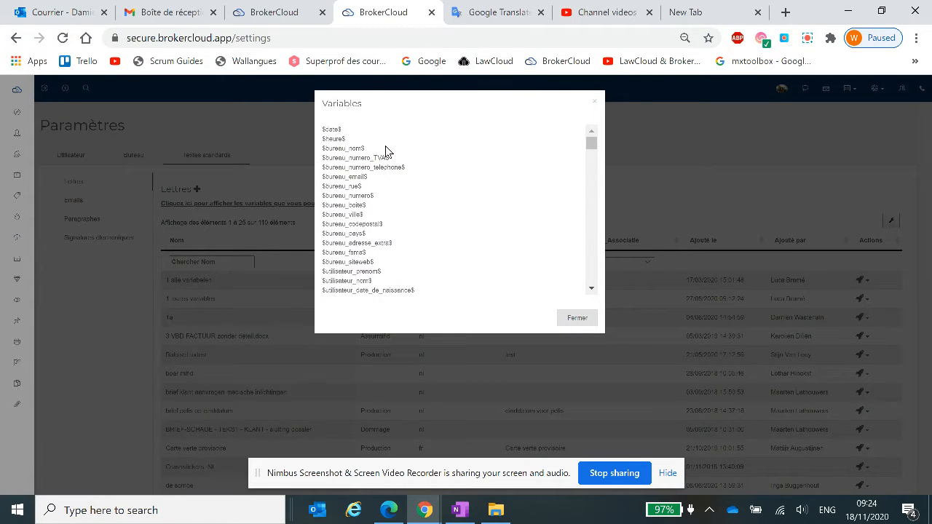
scroll(385, 149, down, 5)
scroll(387, 159, up, 5)
drag(364, 147, 318, 150)
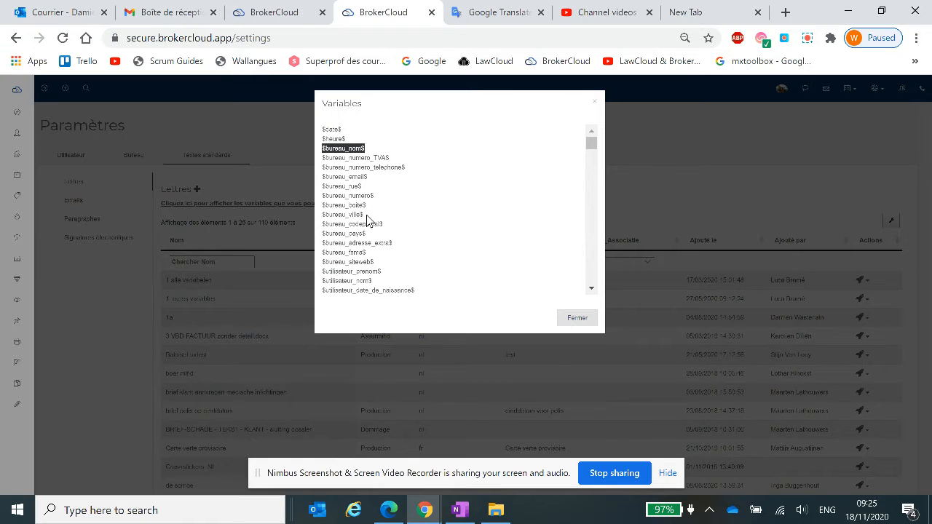
scroll(369, 226, down, 2)
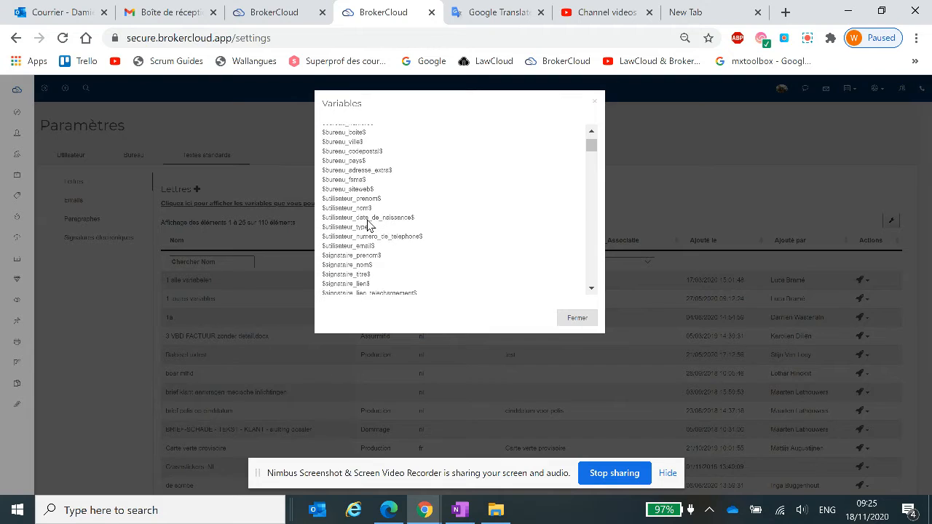
drag(375, 209, 329, 206)
scroll(375, 228, down, 2)
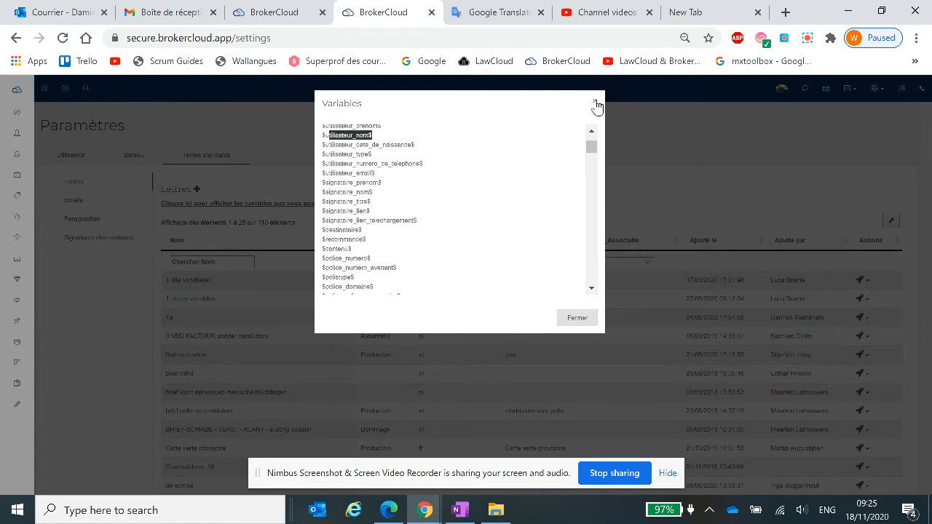
scroll(422, 217, down, 10)
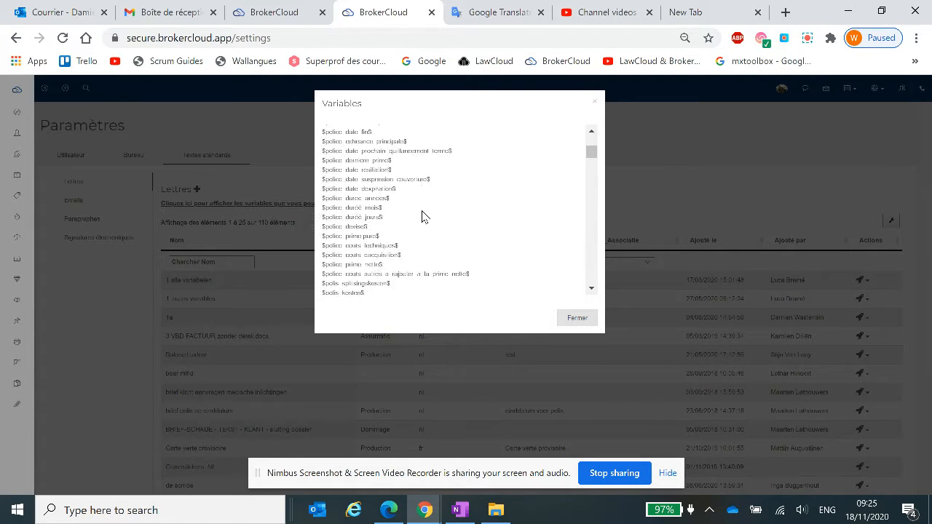
scroll(422, 217, down, 15)
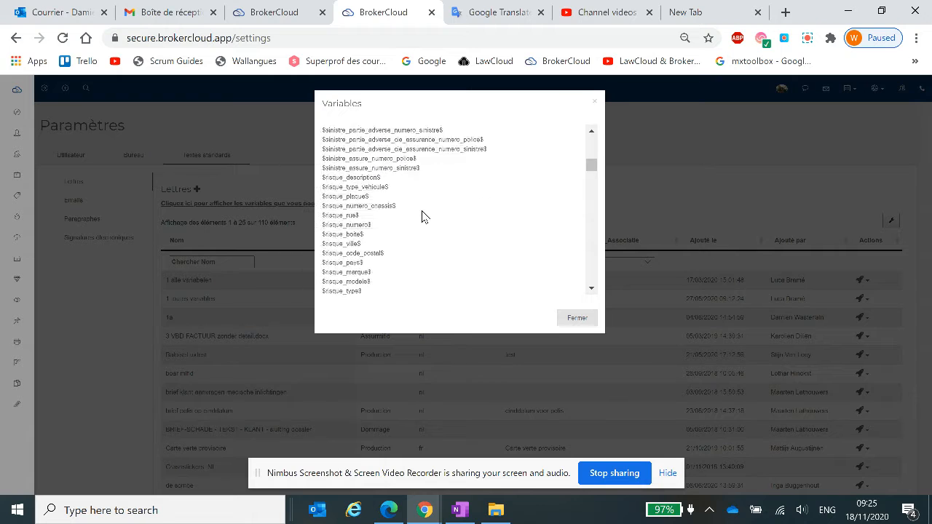
scroll(423, 216, down, 8)
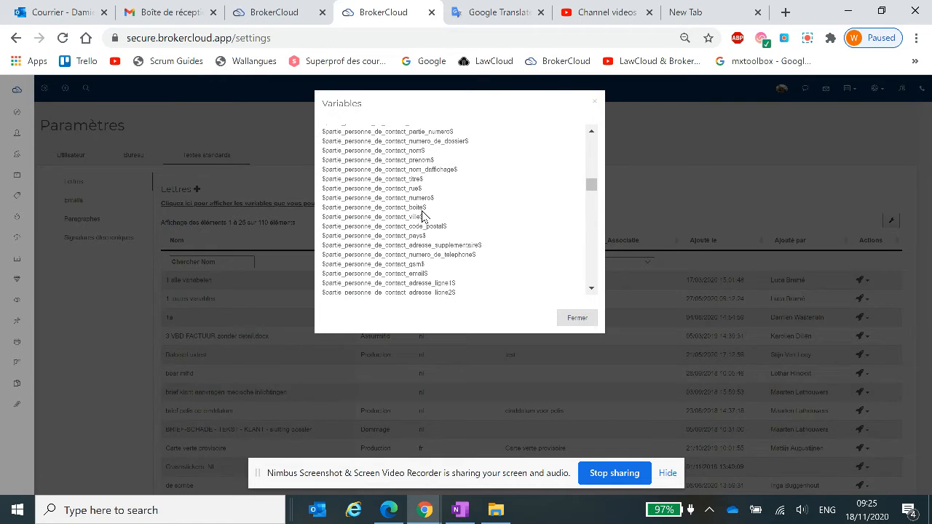
scroll(500, 210, down, 5)
scroll(464, 219, down, 10)
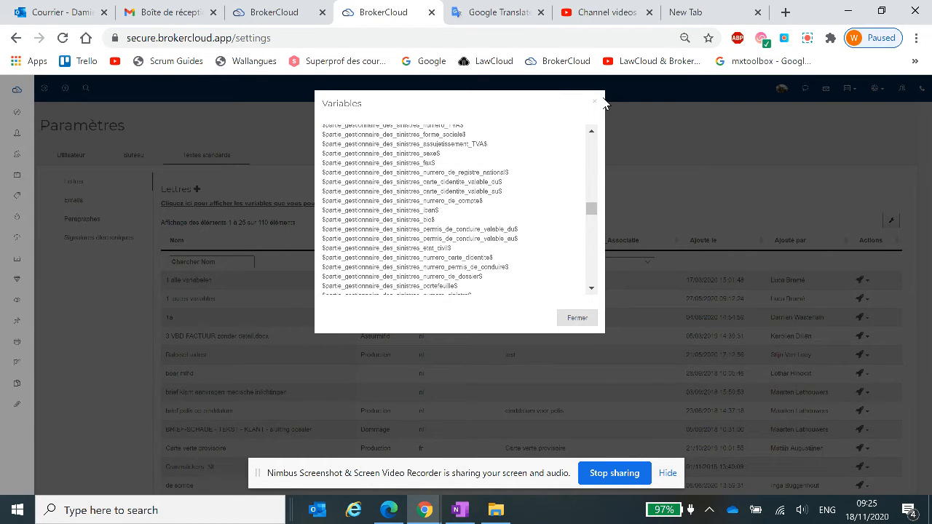
Search the page with the variables list for "nom" and "adresse".
click(475, 159)
key(ctrl+f)
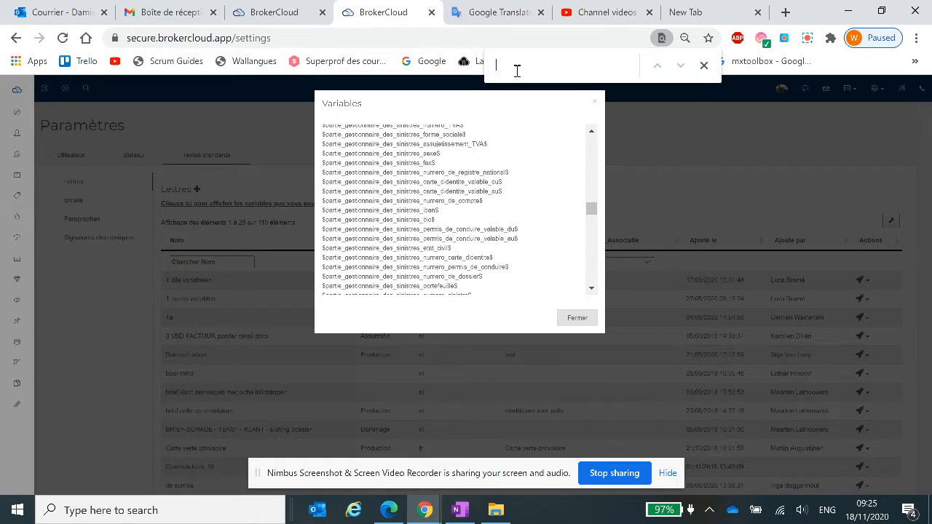
text(nom)
key(BackSpace)
key(BackSpace)
key(BackSpace)
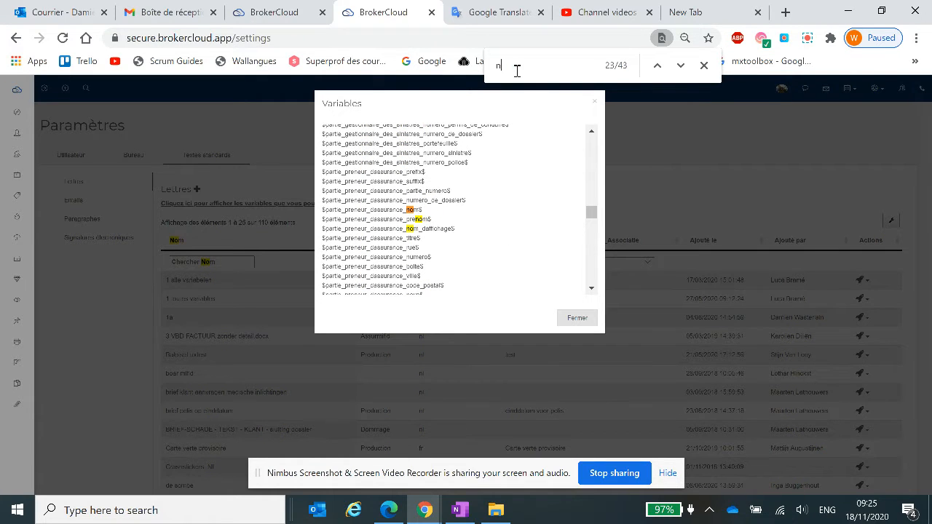
text(adresse)
key(BackSpace)
key(BackSpace)
key(BackSpace)
key(BackSpace)
key(BackSpace)
Search the variables list for "cli" and "pr", and close the search and the list.
key(BackSpace)
key(BackSpace)
text(cli)
key(BackSpace)
key(BackSpace)
key(BackSpace)
text(pr)
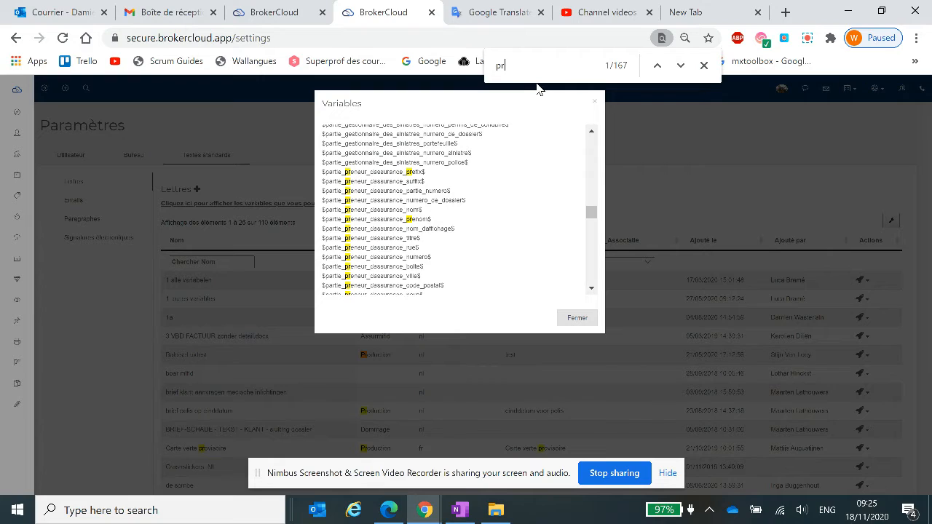
key(BackSpace)
key(BackSpace)
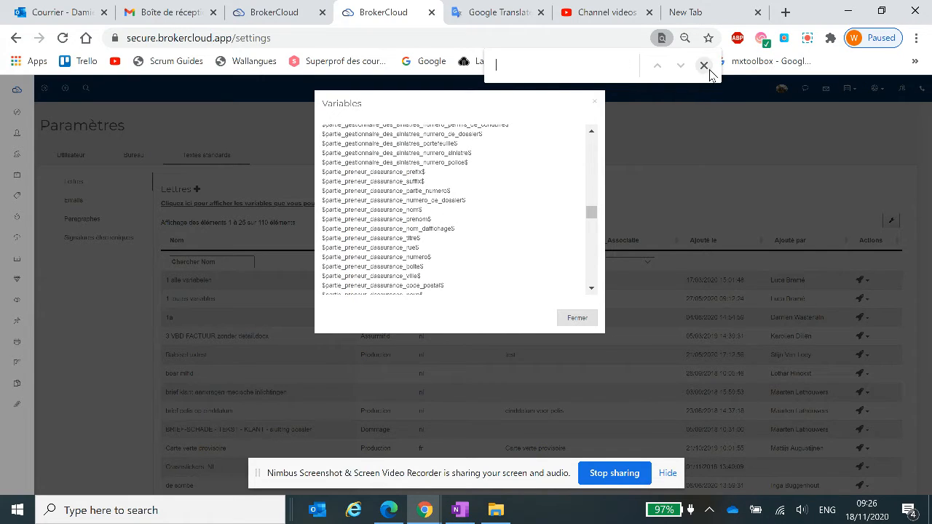
click(704, 66)
click(640, 137)
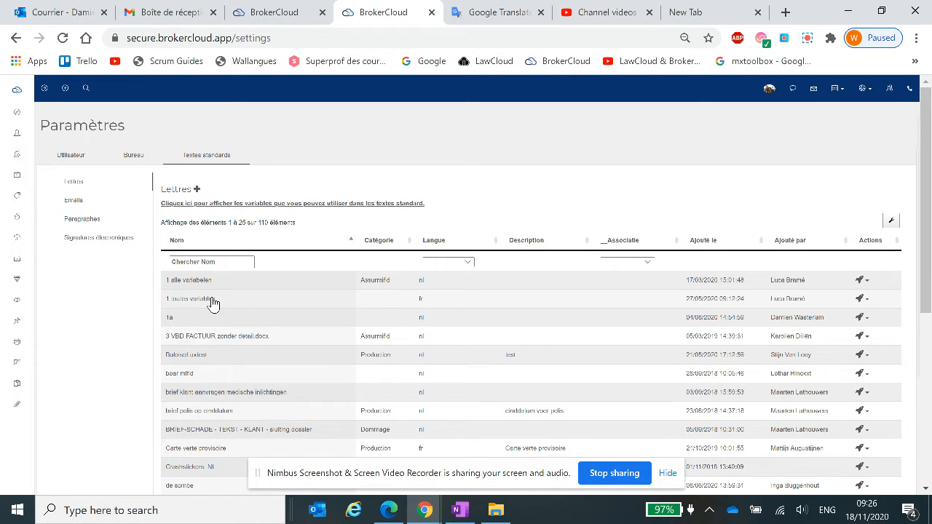
Open the letter template "1 toutes variables" to review its variables and return to the standard texts list.
click(241, 304)
click(865, 301)
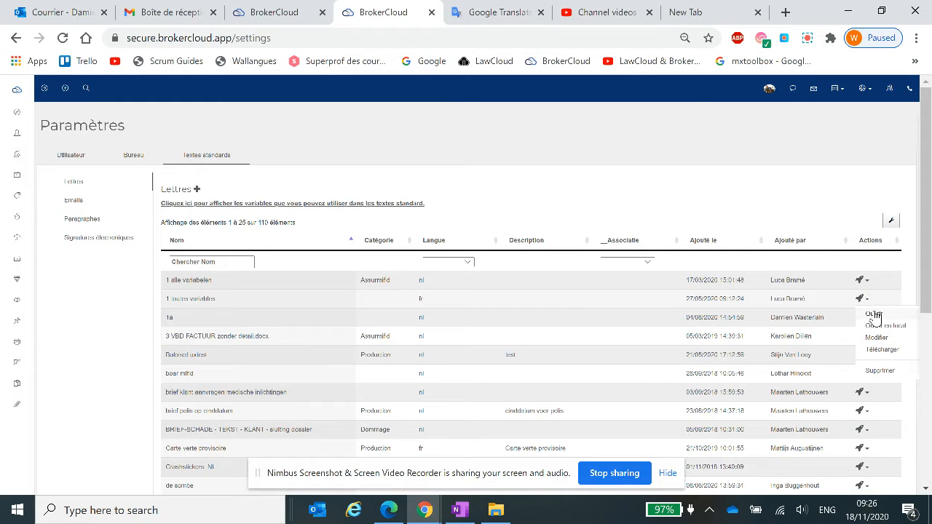
click(876, 318)
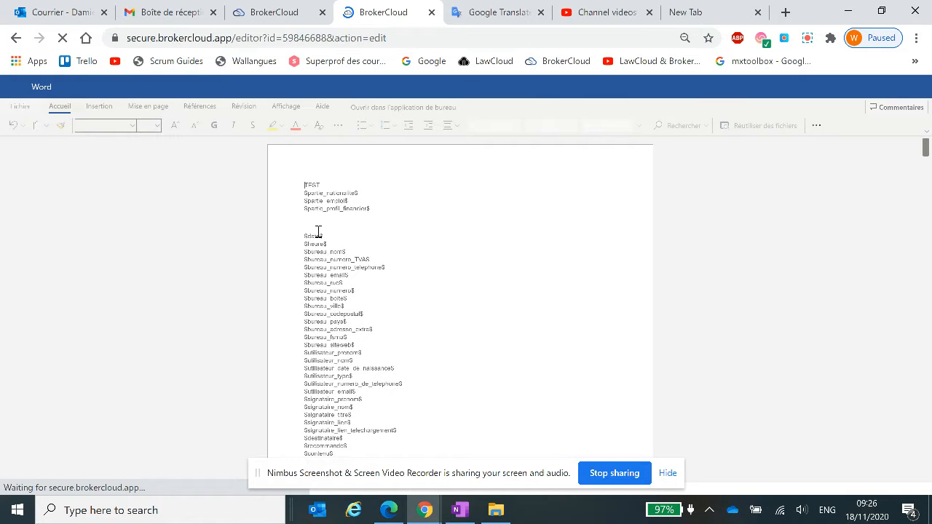
scroll(318, 232, down, 5)
scroll(318, 232, down, 15)
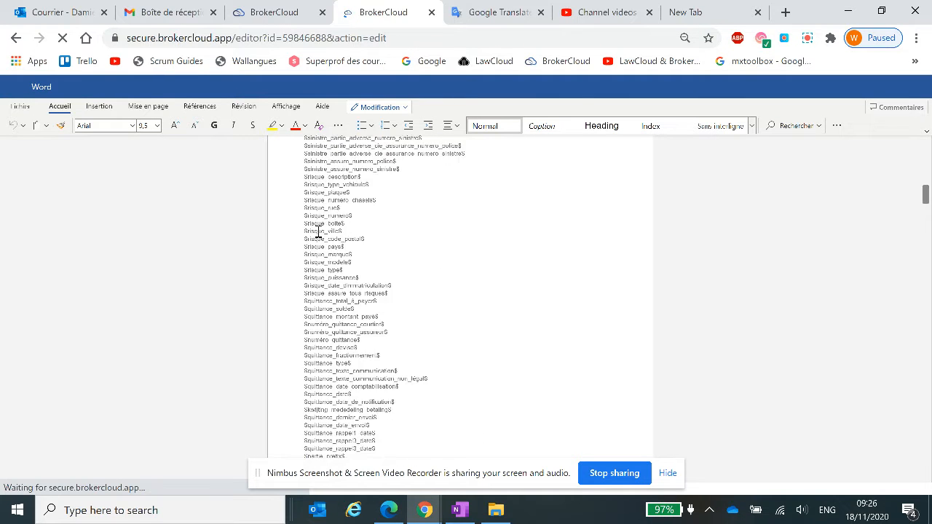
scroll(318, 232, up, 6)
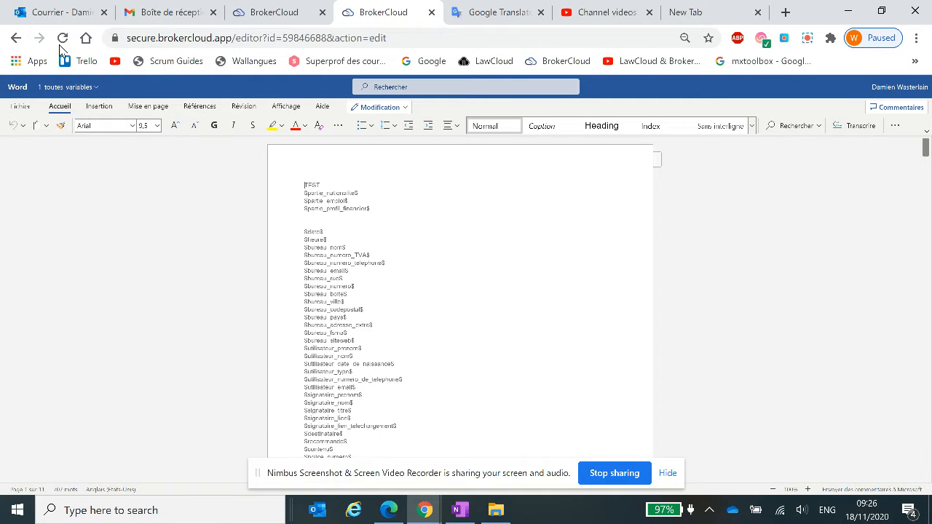
click(17, 40)
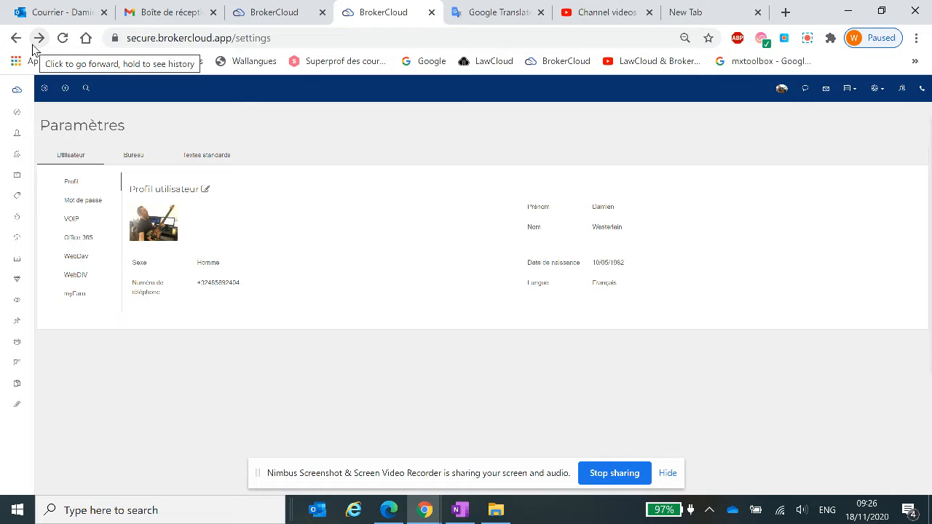
click(208, 156)
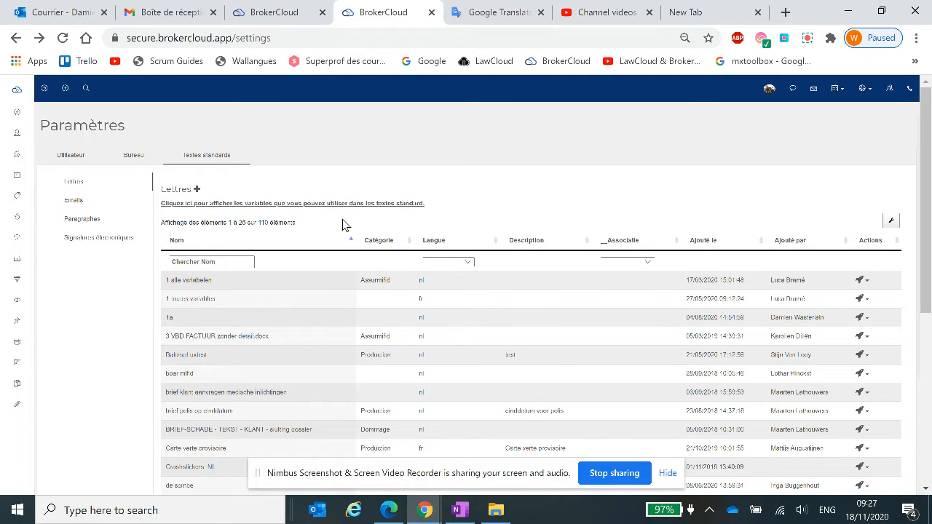
Duplicate the settings browser tab and display the list of available variables in the original one.
right_click(398, 5)
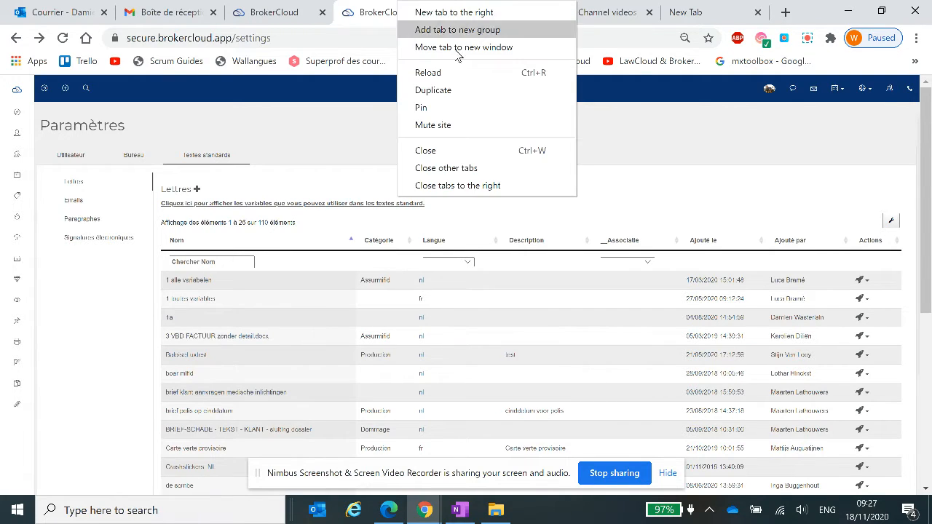
click(457, 91)
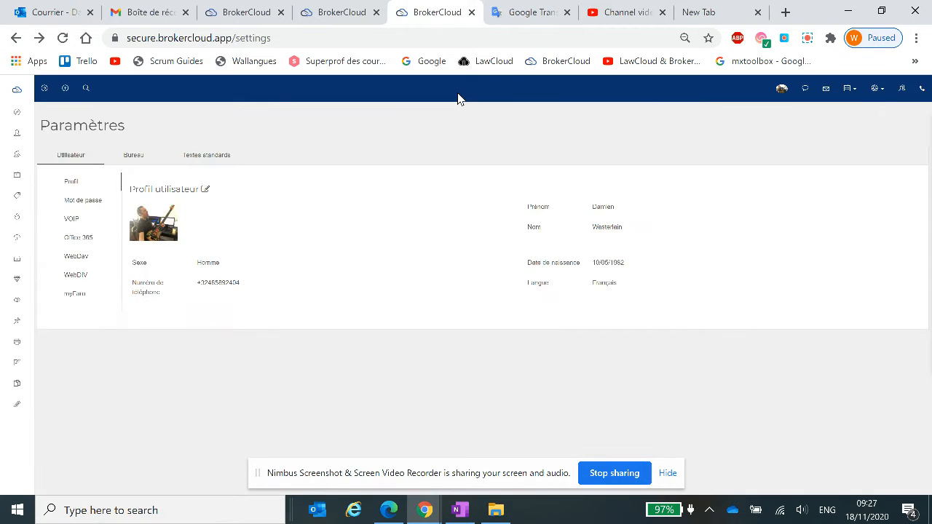
click(353, 9)
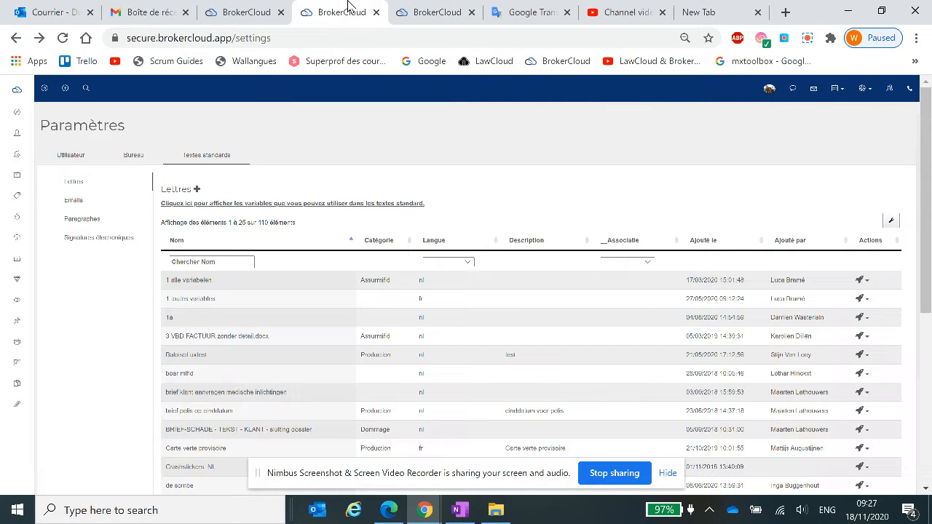
click(308, 203)
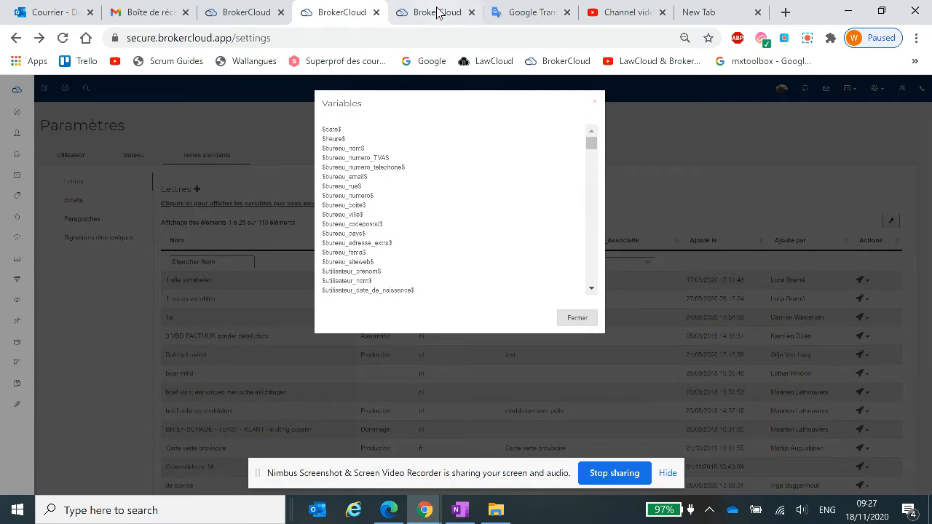
Show the letter standard texts in the duplicated settings tab, keeping the variables list available in the original tab.
click(436, 12)
click(217, 155)
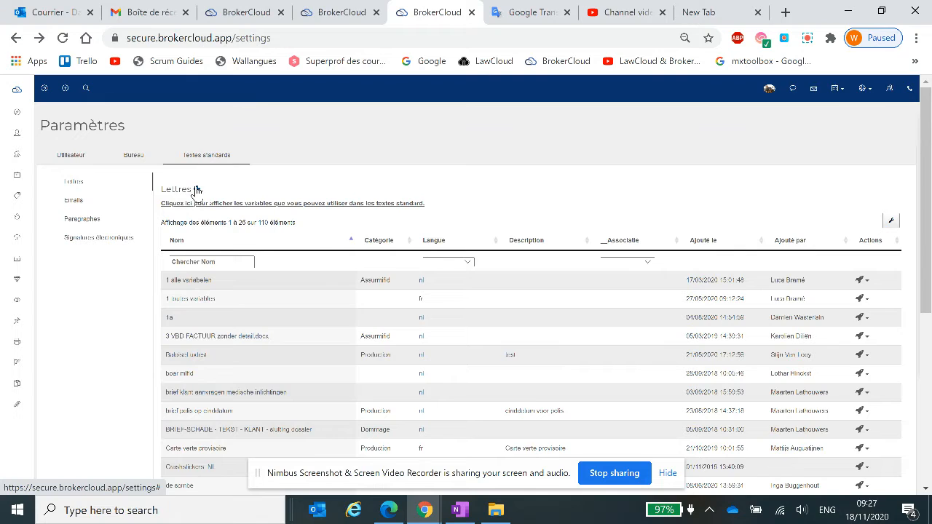
click(335, 15)
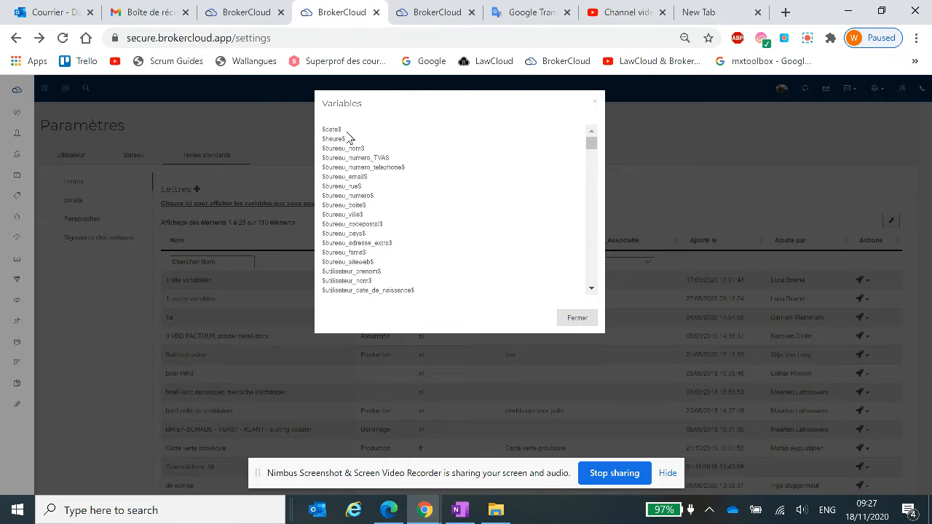
click(424, 12)
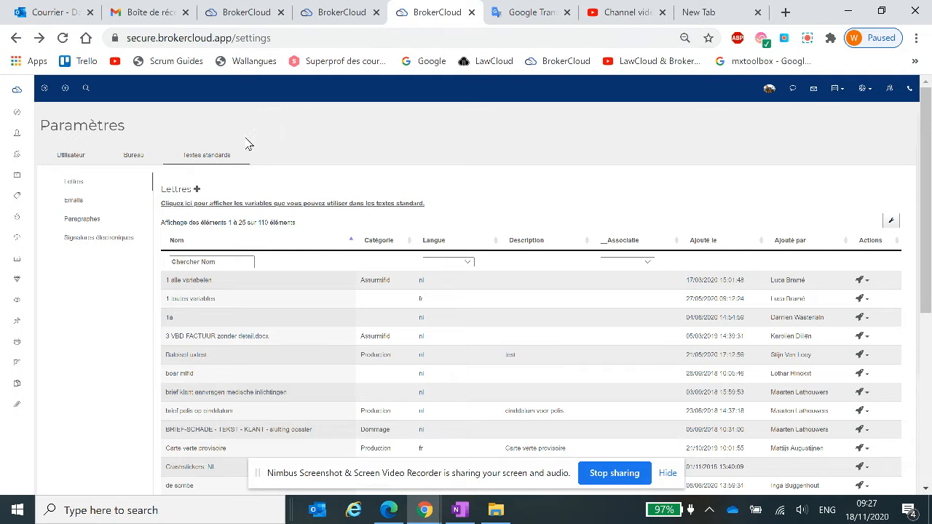
Start a new standard text of type "Traitement de lettre/texte" with the action "Créer un texte standard".
click(196, 189)
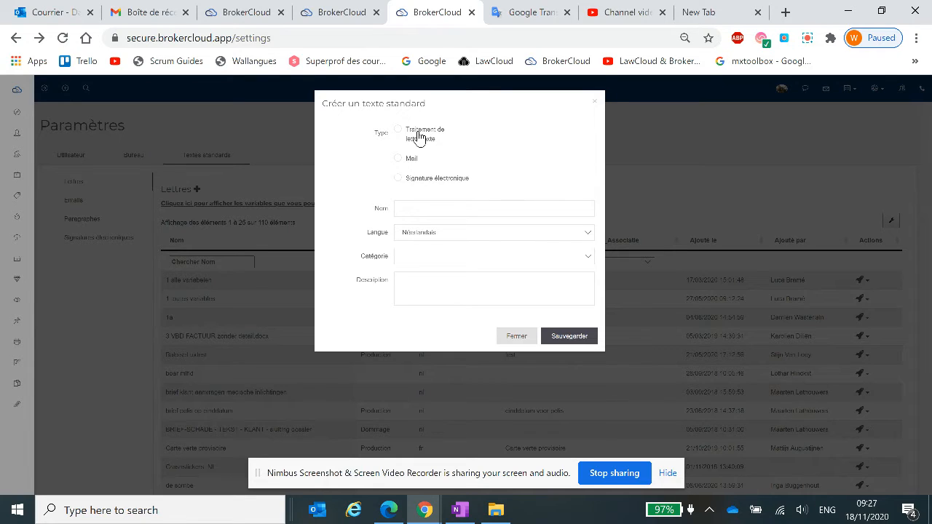
click(419, 137)
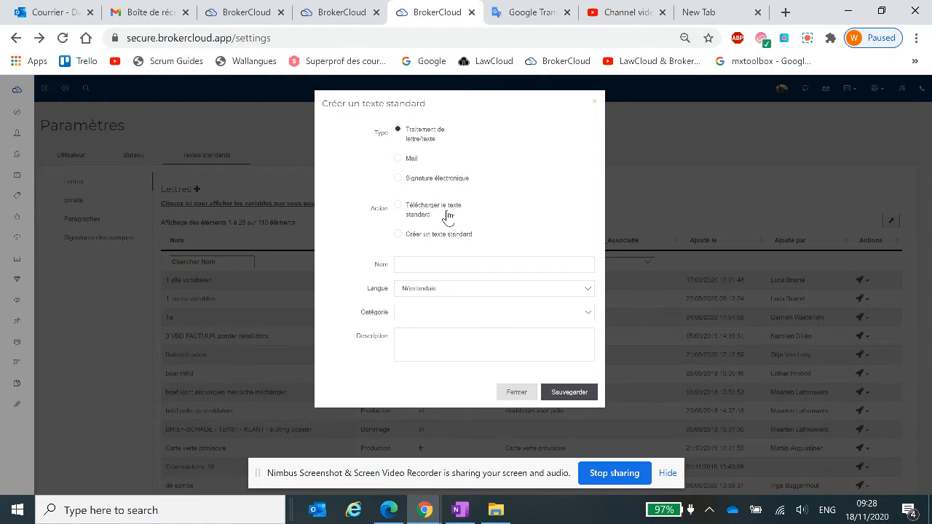
click(399, 235)
Name the standard text "Toutes les variables", set its language to Français and leave the category empty.
click(447, 267)
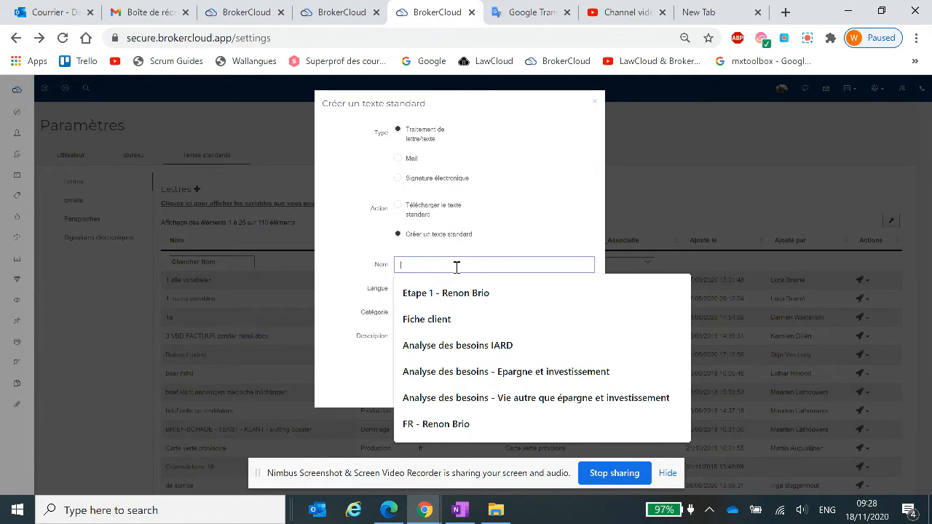
text(Toutes)
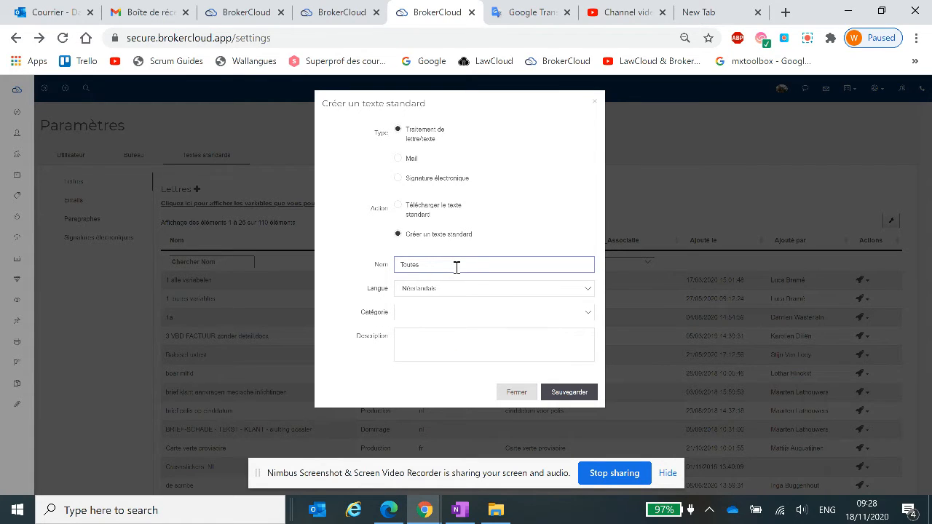
text(les variables)
click(473, 287)
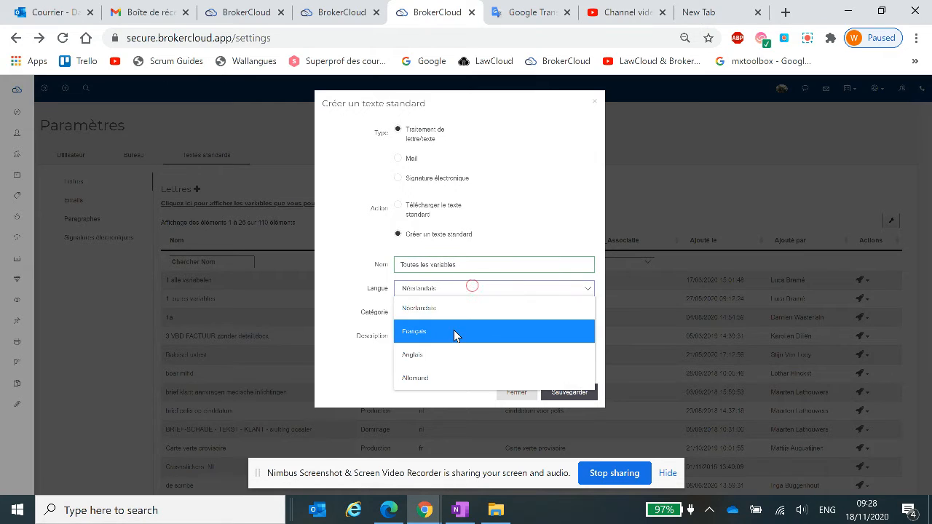
click(454, 333)
click(467, 312)
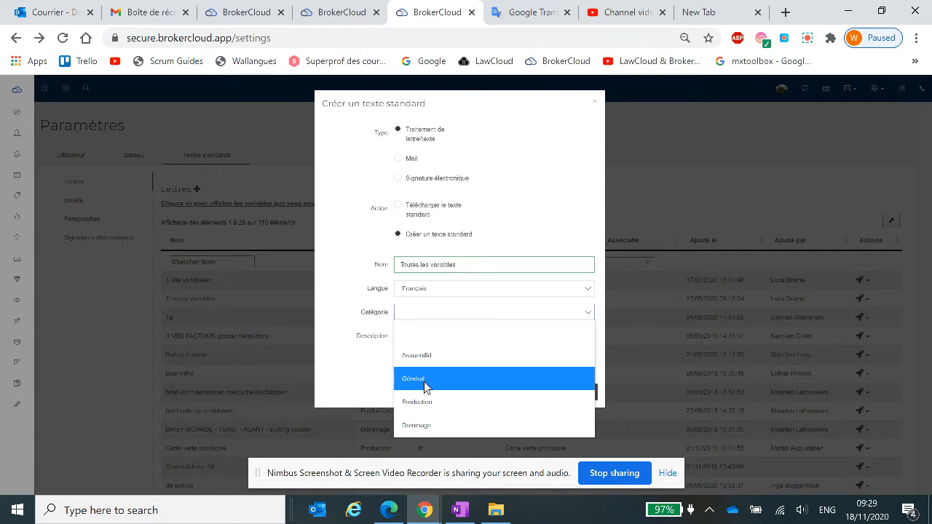
click(432, 341)
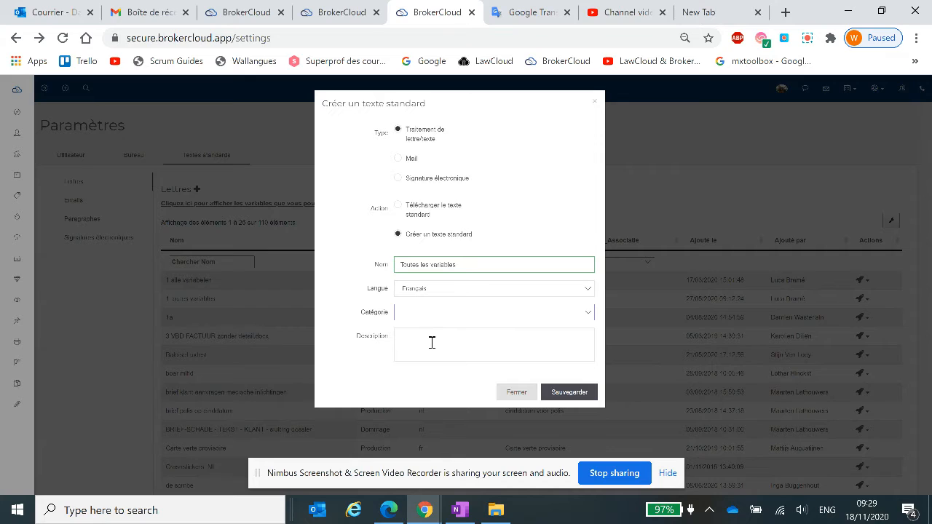
Enter the description "Test pour s'entrainer avec les variables" and save the new standard text.
click(432, 342)
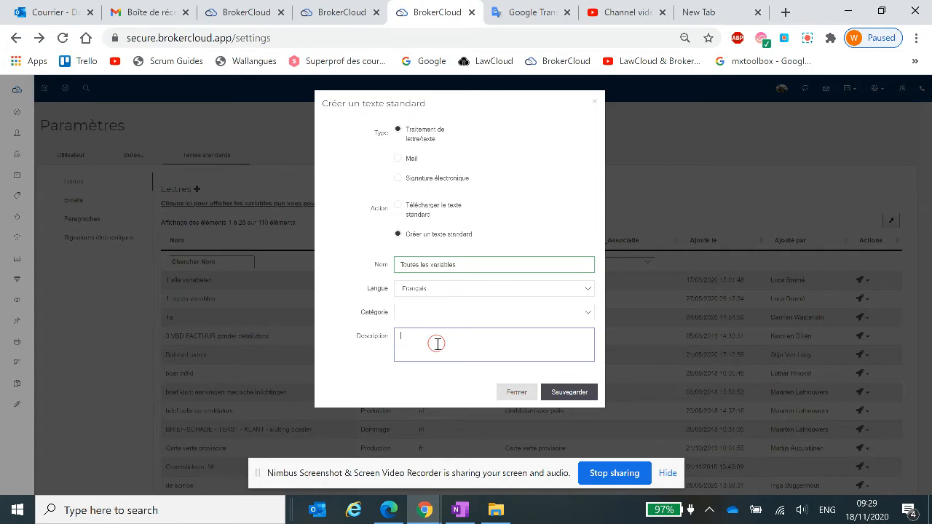
text(test pour s'entrainer avec les variables)
click(565, 387)
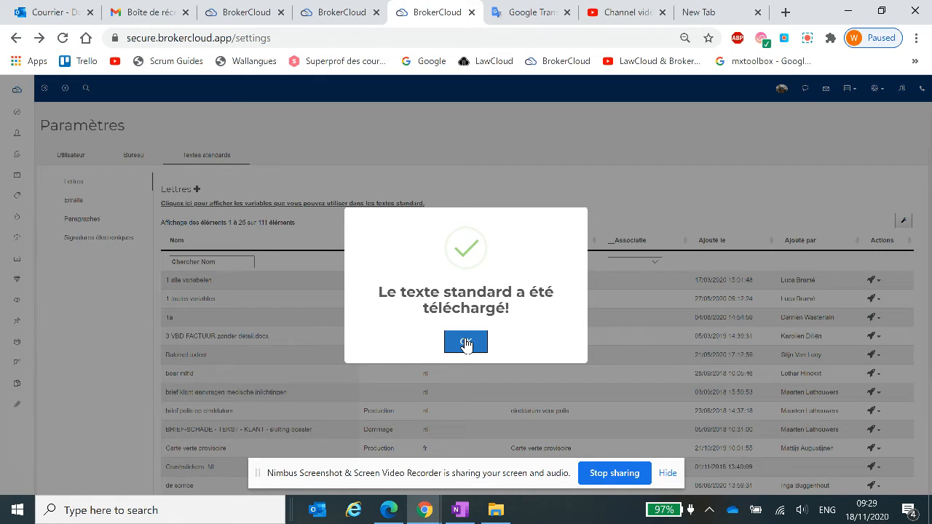
click(466, 343)
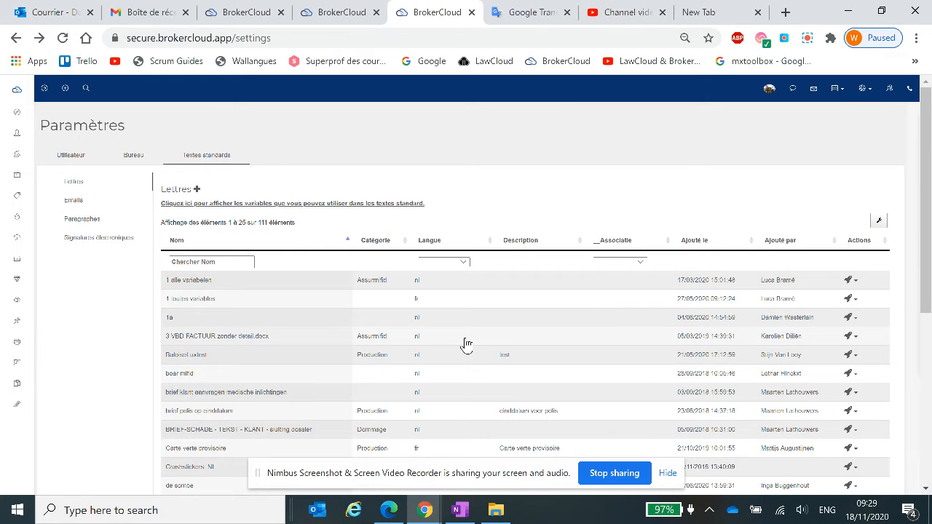
Filter the letters list by the language Français to locate the new standard text.
scroll(246, 316, down, 3)
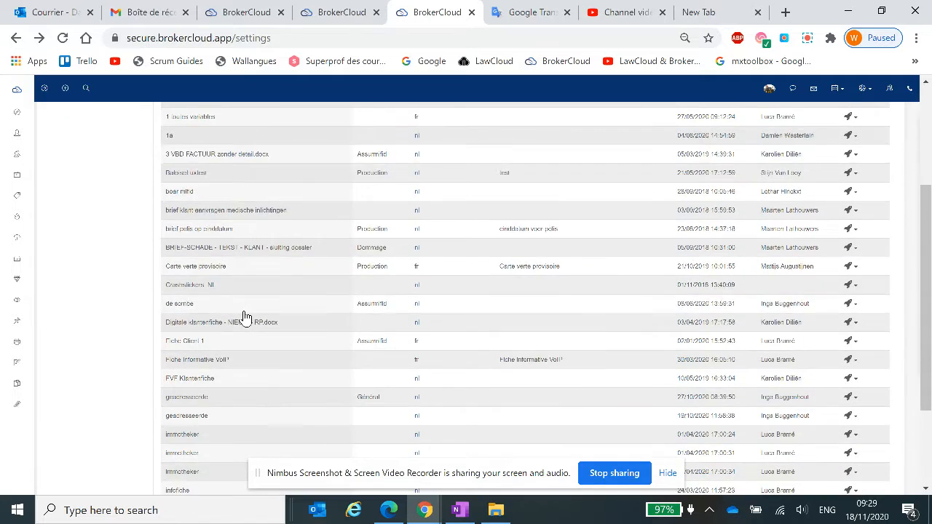
scroll(244, 316, down, 3)
scroll(244, 316, up, 8)
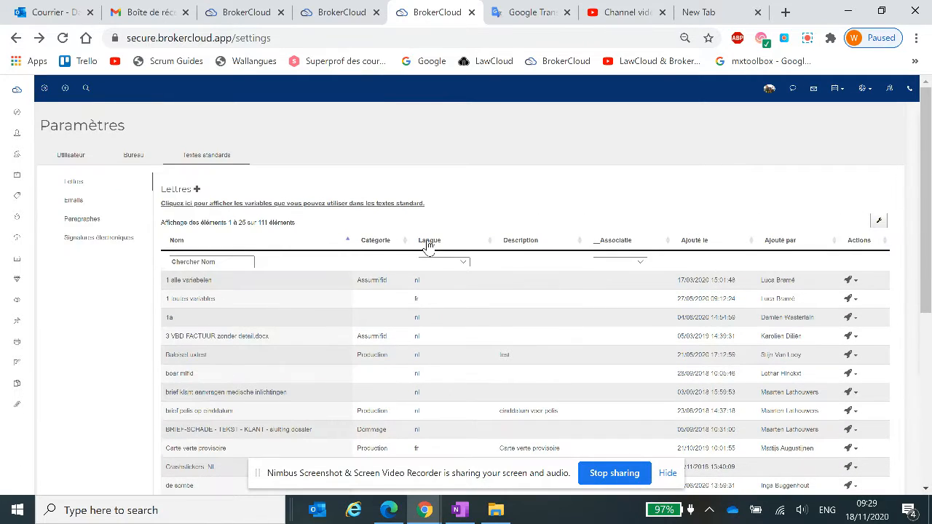
click(464, 262)
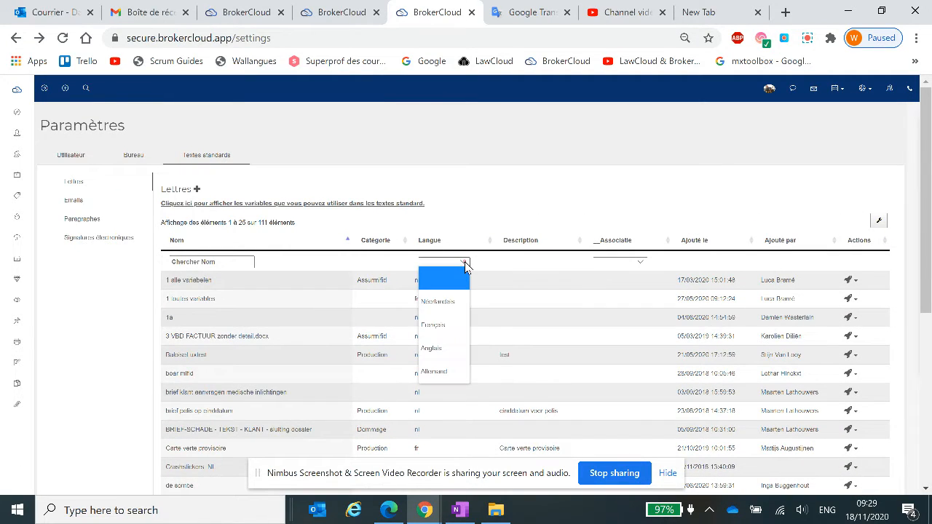
click(444, 326)
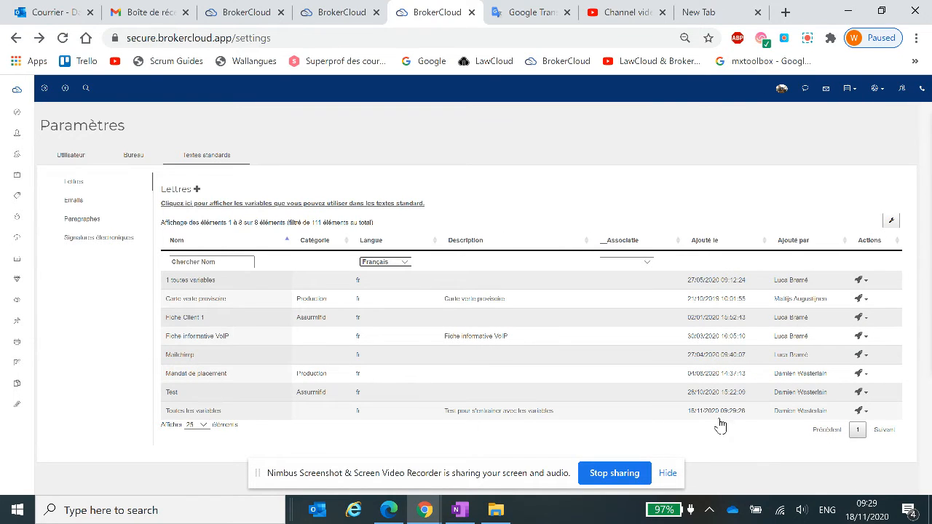
Open the "Toutes les variables" text's properties for modification, review them and close without saving.
click(251, 417)
click(863, 411)
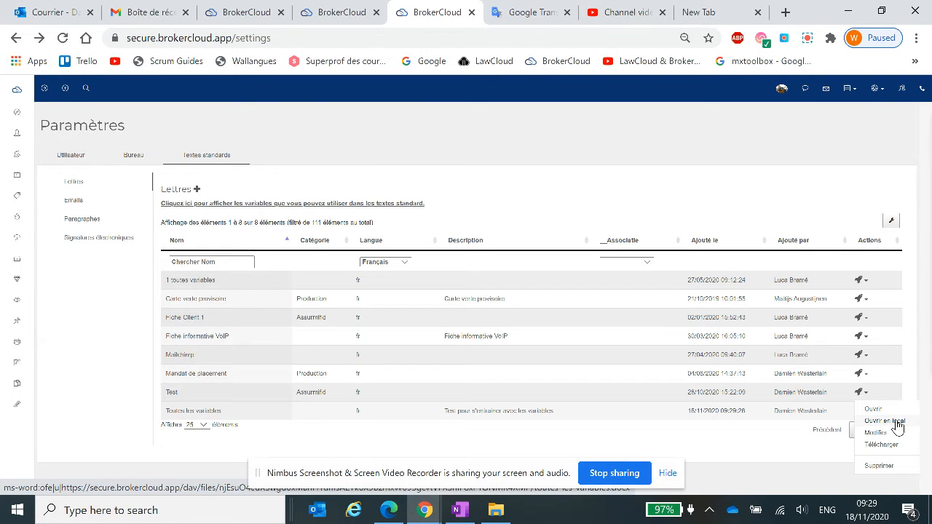
click(879, 432)
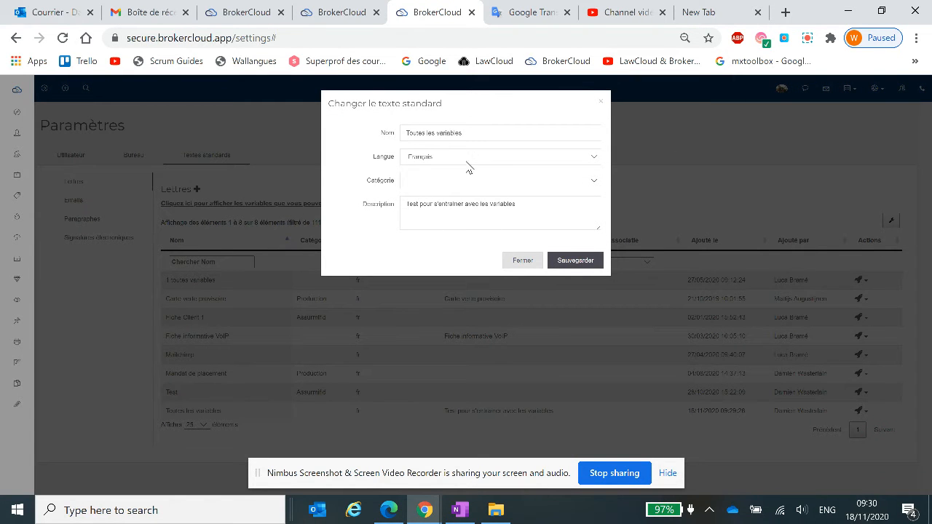
click(522, 261)
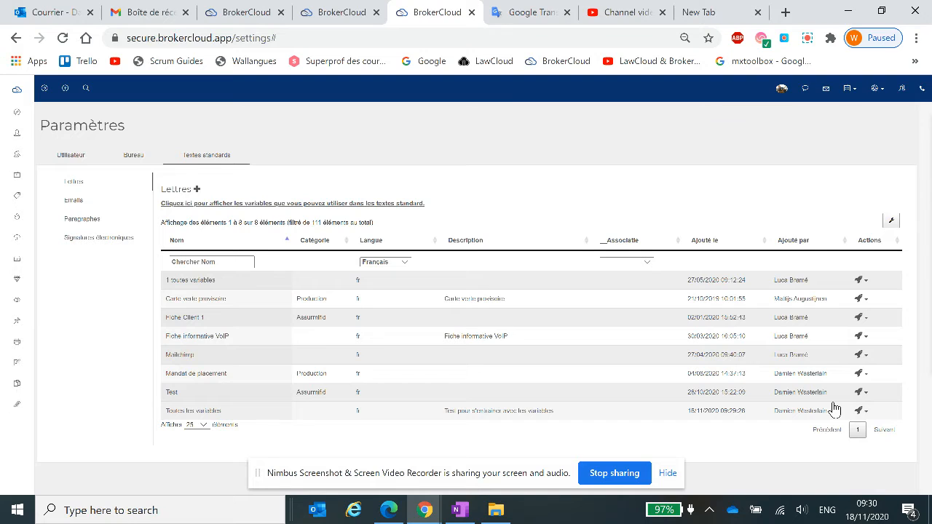
Open the "Toutes les variables" letter in the online editor and paste the complete list of variables into it.
click(864, 412)
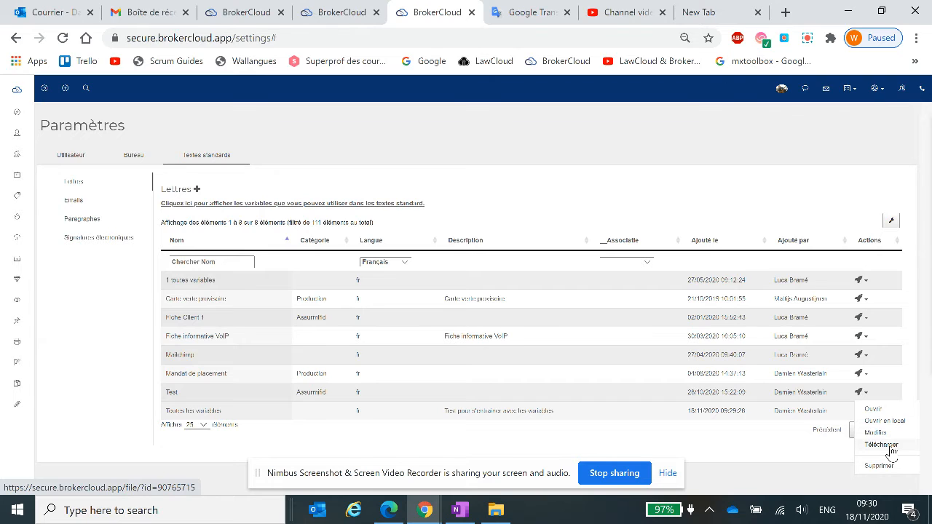
click(876, 409)
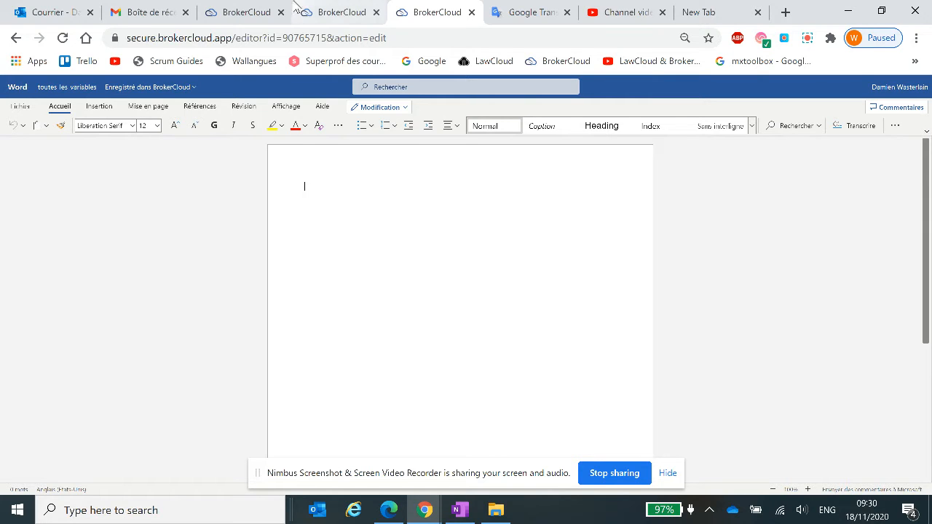
click(340, 11)
drag(325, 130, 451, 389)
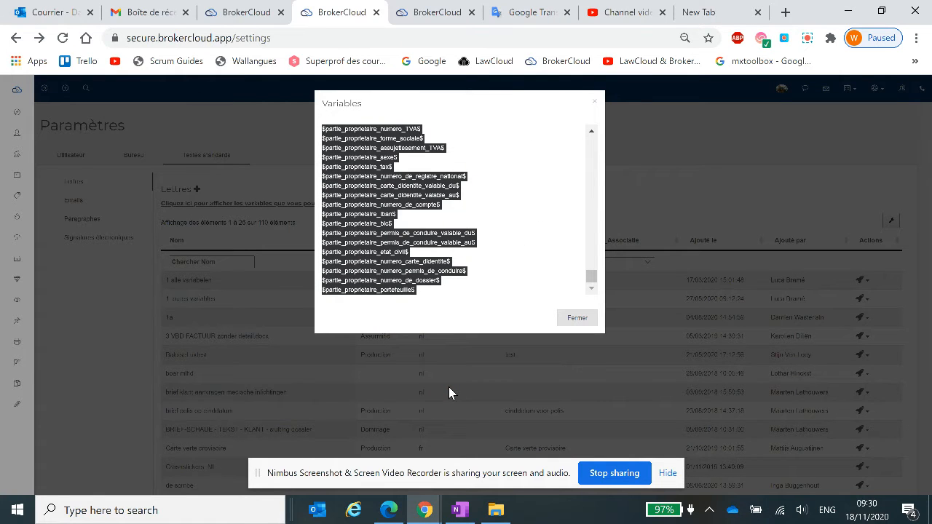
click(435, 11)
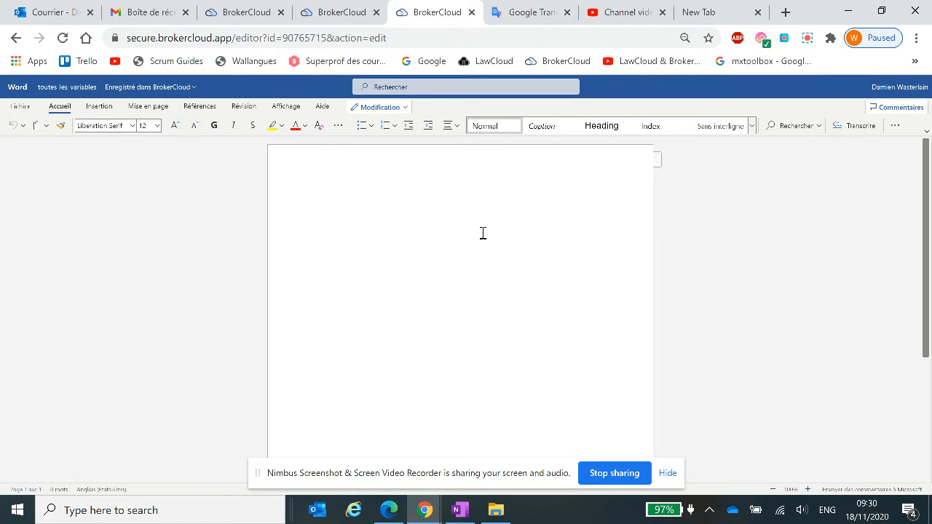
key(ctrl+v)
scroll(485, 318, up, 17)
scroll(485, 318, down, 15)
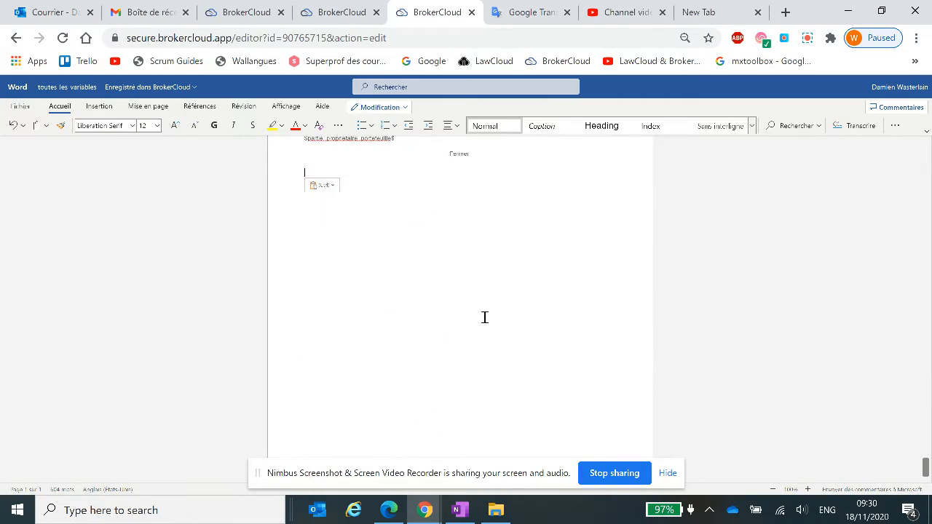
scroll(484, 318, up, 10)
scroll(484, 318, up, 10)
scroll(484, 301, up, 15)
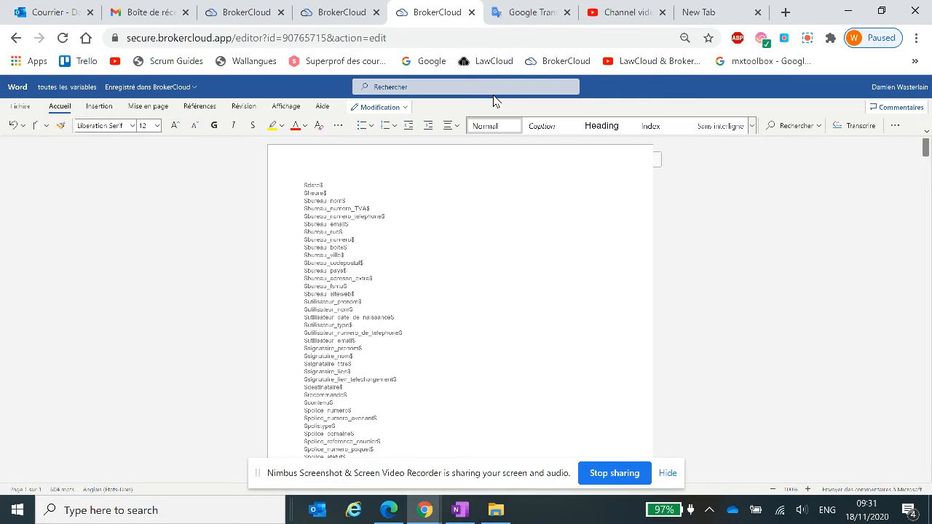
Close the online editor and the variables list, and filter the letters by the language Français.
click(471, 12)
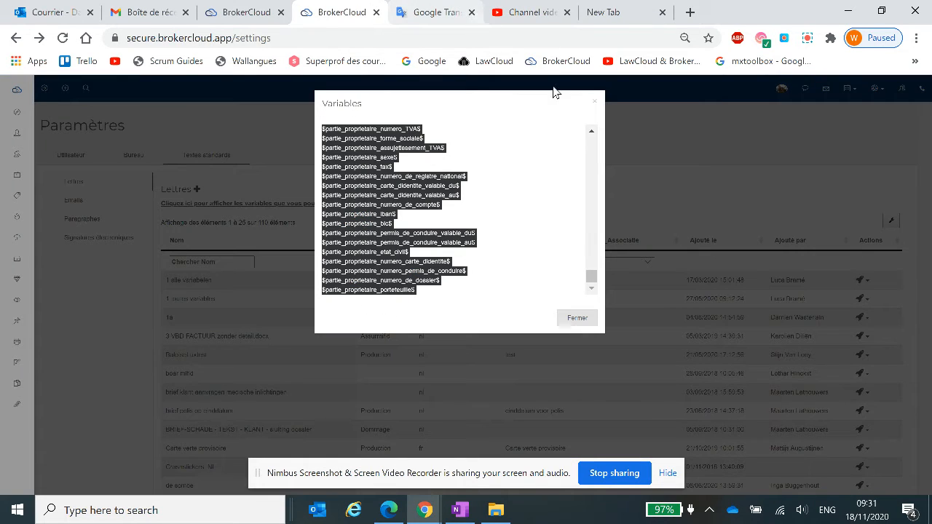
click(685, 182)
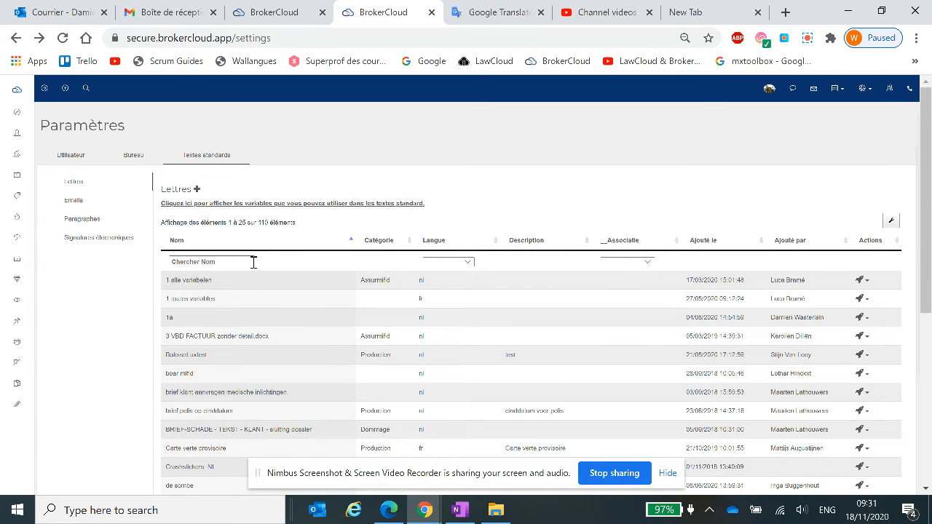
click(467, 261)
click(457, 322)
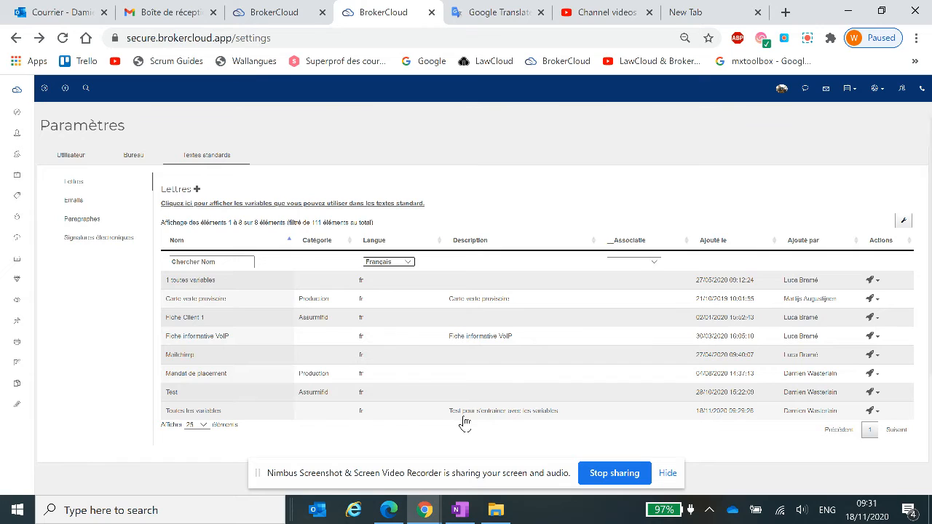
Open the "Toutes les variables" letter locally in Word and enable editing of the document.
click(876, 416)
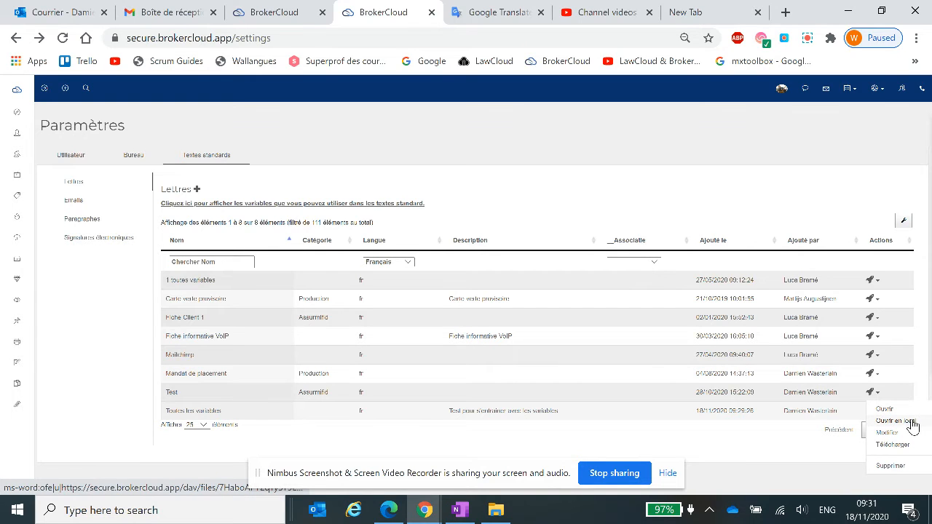
click(912, 422)
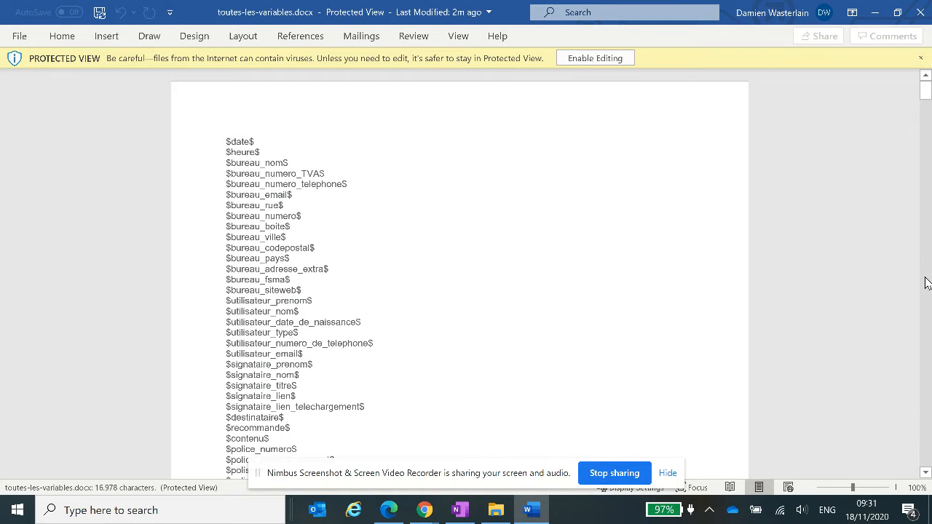
click(600, 61)
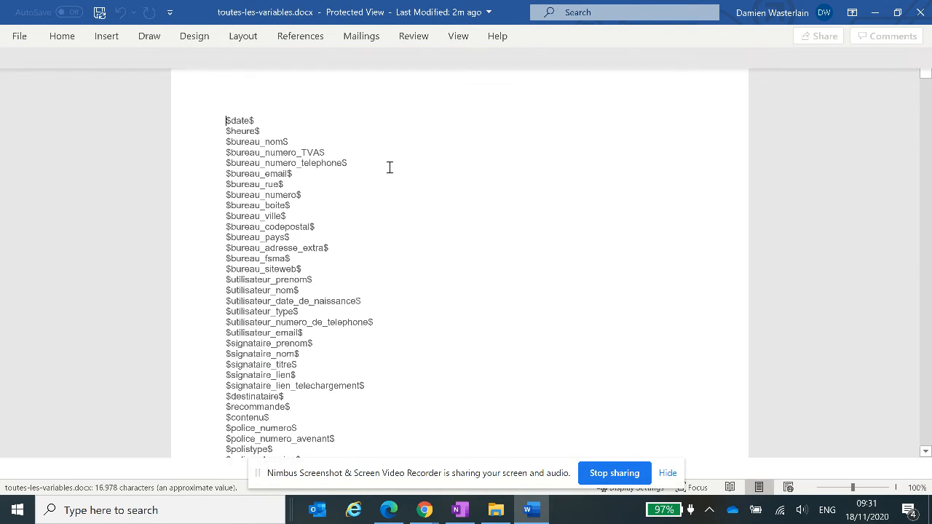
scroll(389, 168, down, 10)
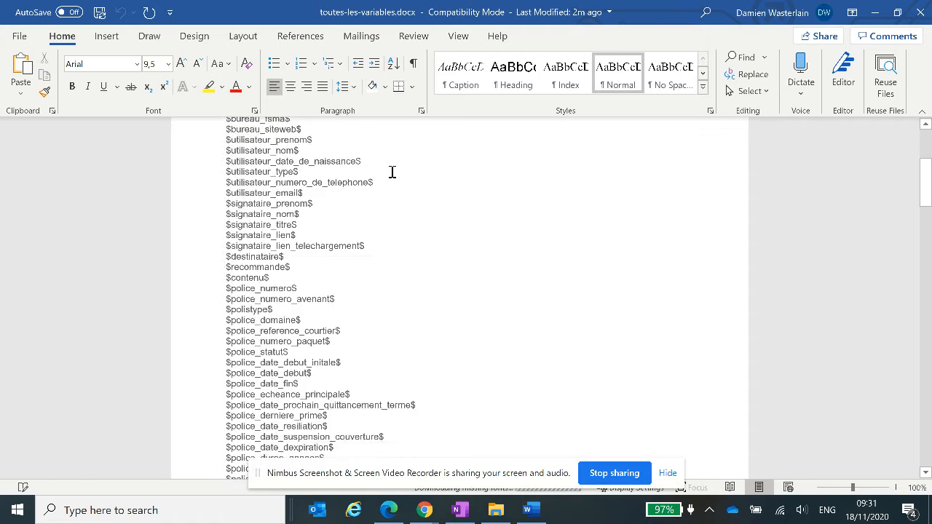
scroll(392, 173, up, 10)
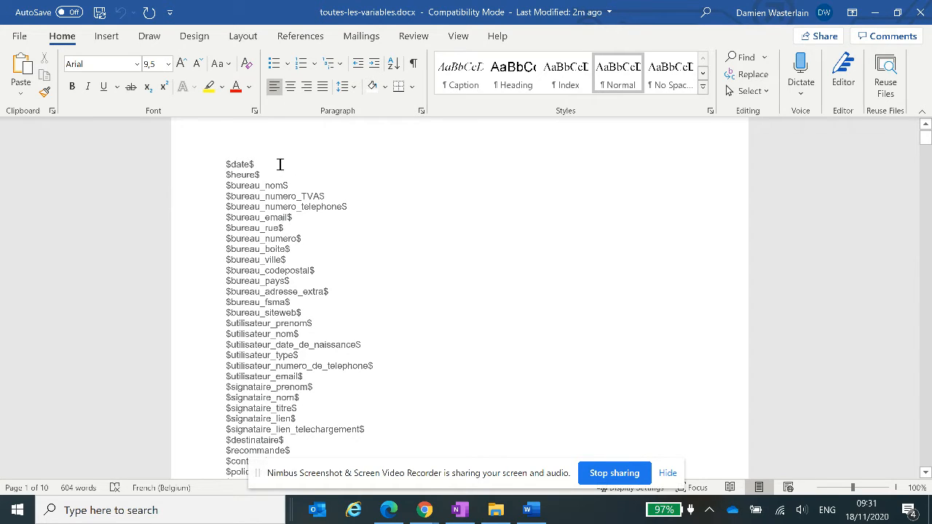
Turn the $date$ line into "Le $date$," and add a blank line below it.
text(Le)
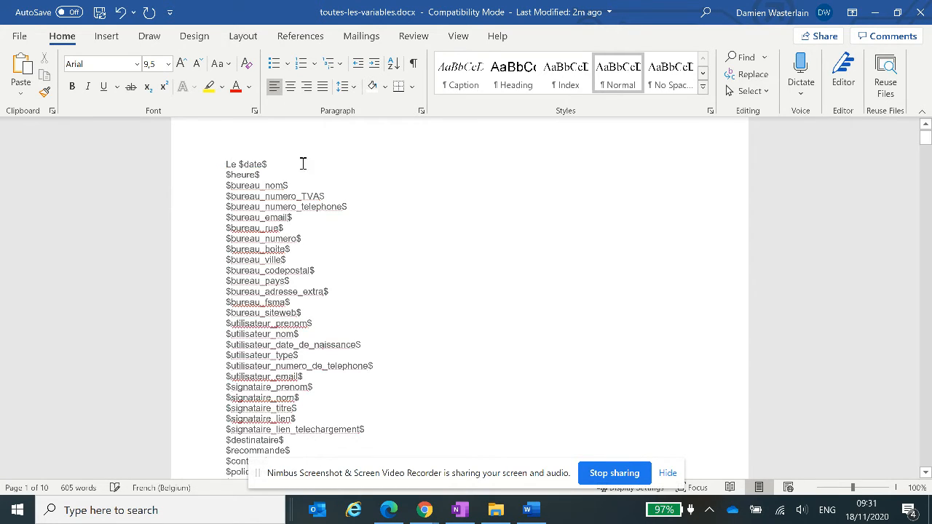
key(End)
text(,)
key(Return)
key(Return)
Write the salutation "Chetr" followed by a copy of the $utilisateur_nom$ variable and a comma, with a blank line below.
text(Chetr)
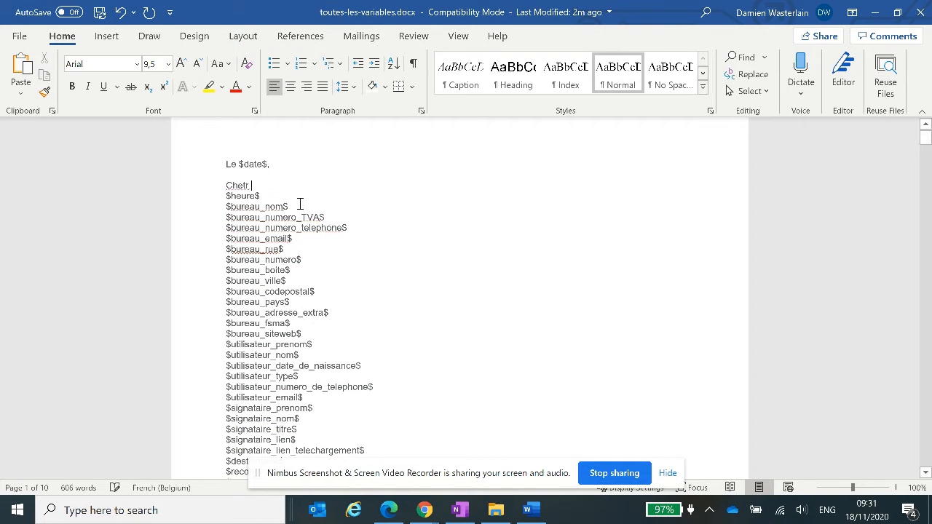
drag(306, 355, 225, 355)
key(ctrl+c)
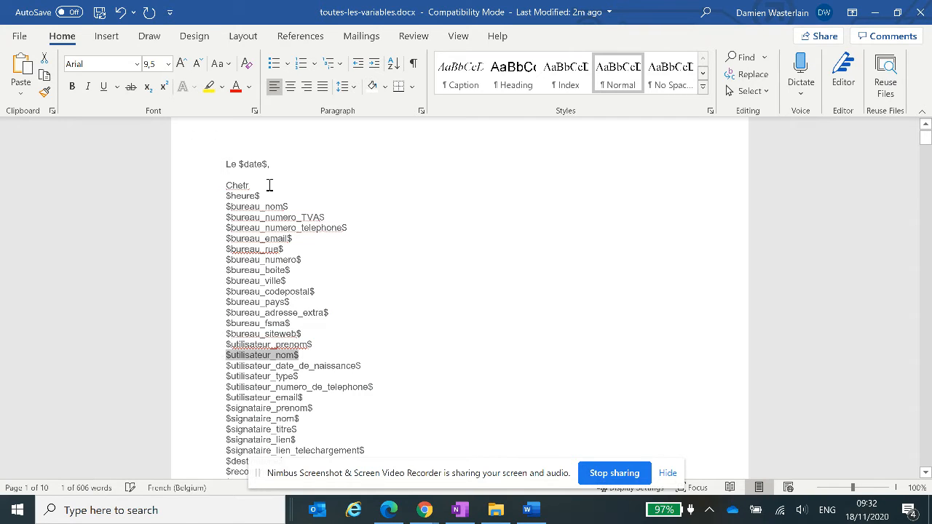
click(268, 185)
key(ctrl+v)
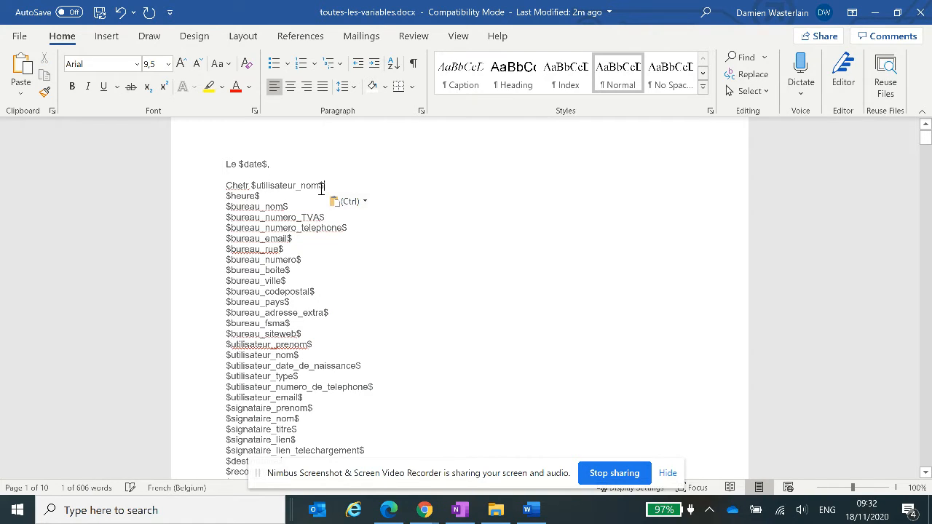
key(Return)
key(Return)
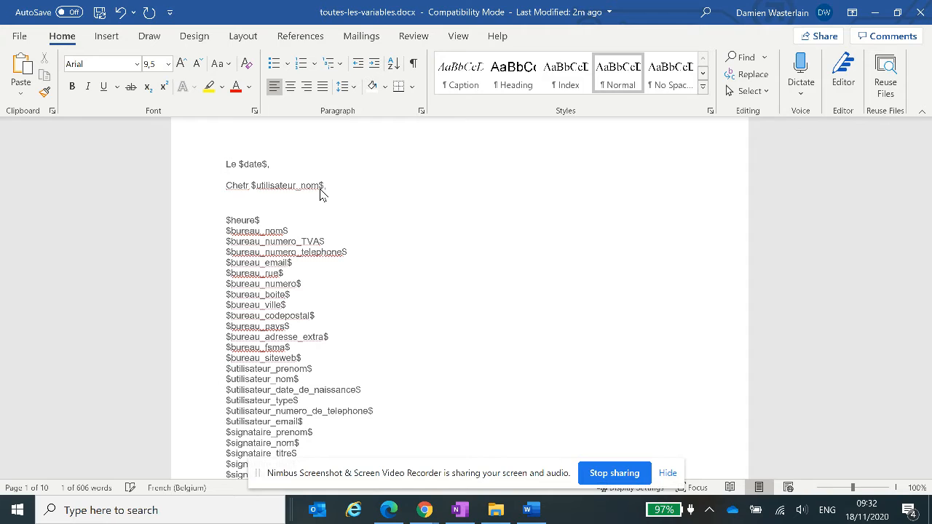
Write "Concernant votre" below the salutation and complete it with a copy of the $police_numero$ variable from the list.
text(Concernant votre)
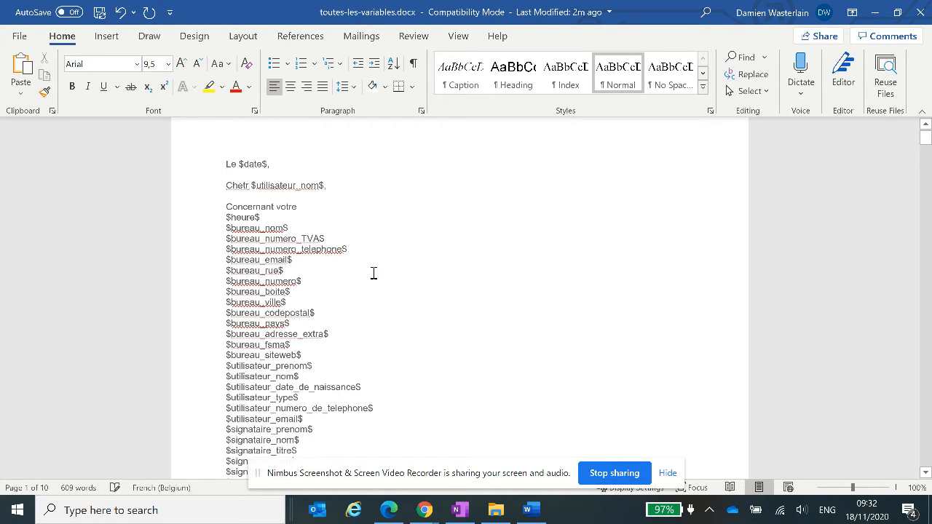
scroll(364, 286, down, 5)
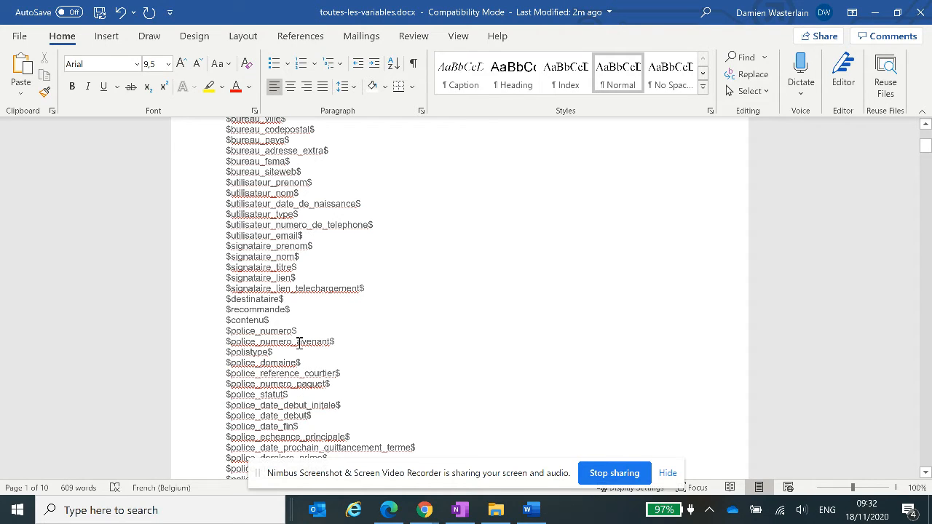
drag(298, 331, 227, 331)
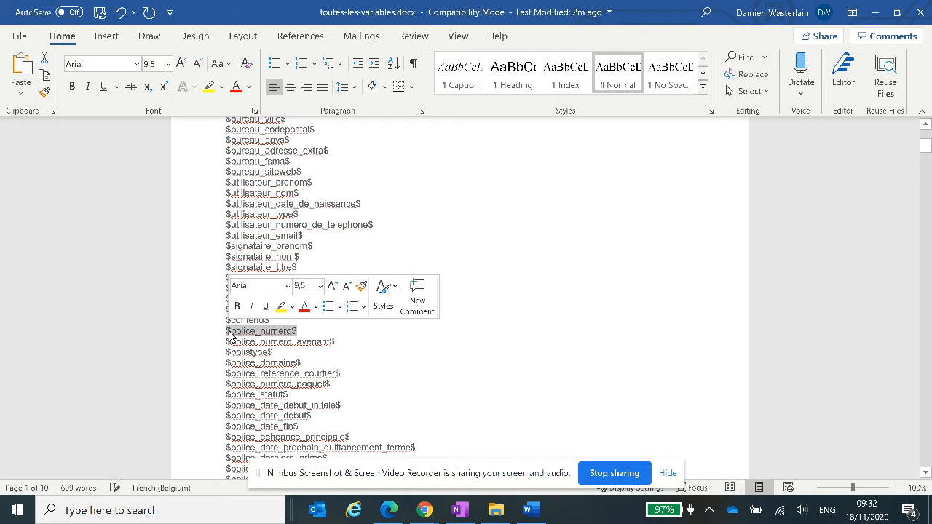
scroll(254, 318, up, 5)
scroll(254, 318, up, 1)
click(316, 235)
key(ctrl+v)
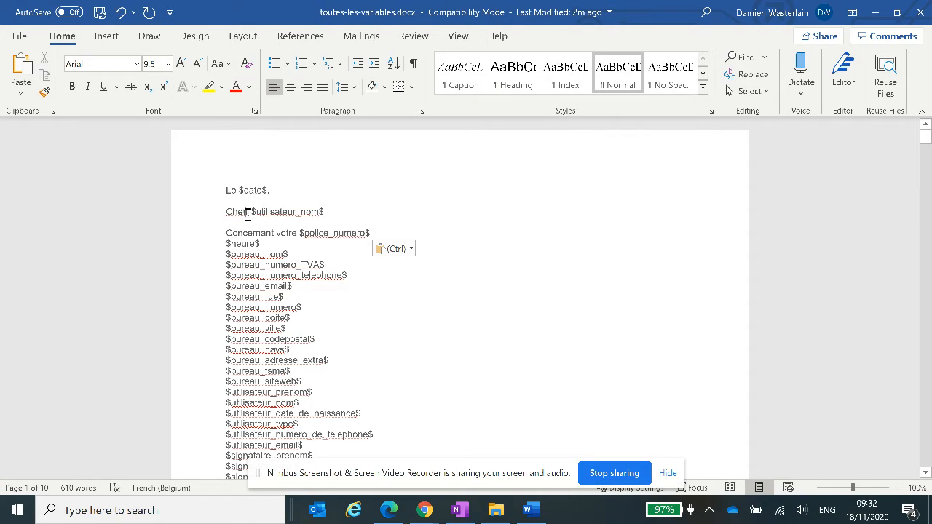
Correct the salutation to "Cher" and replace its $utilisateur_nom$ variable with $partie_nom$ copied from the list.
click(249, 214)
key(BackSpace)
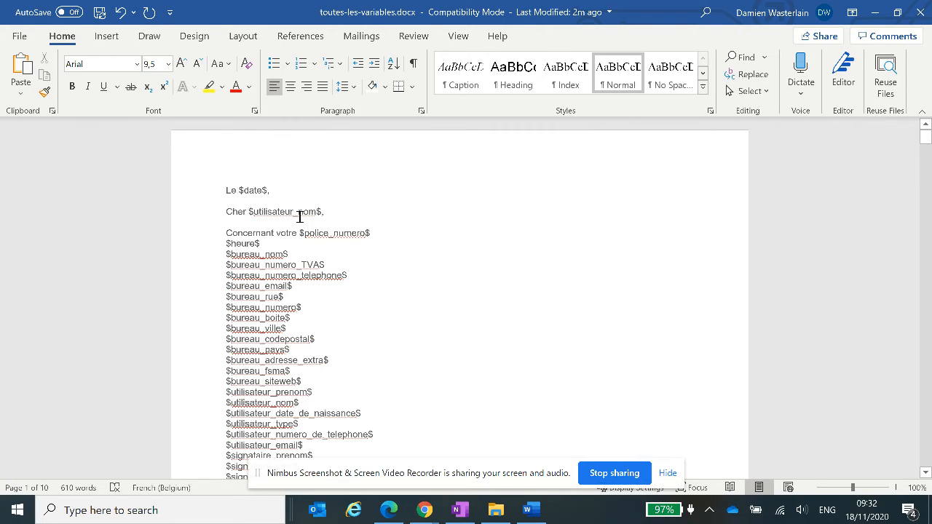
scroll(299, 215, down, 10)
scroll(299, 217, down, 18)
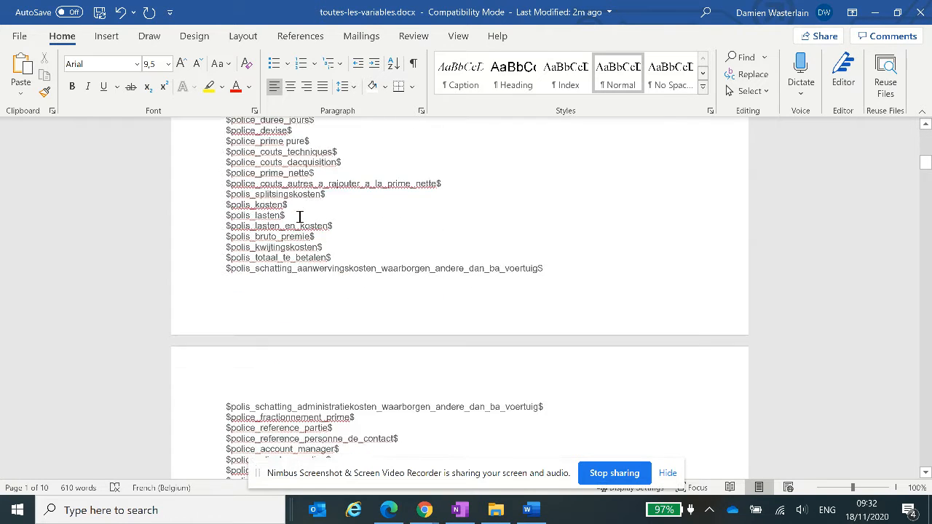
scroll(299, 216, down, 15)
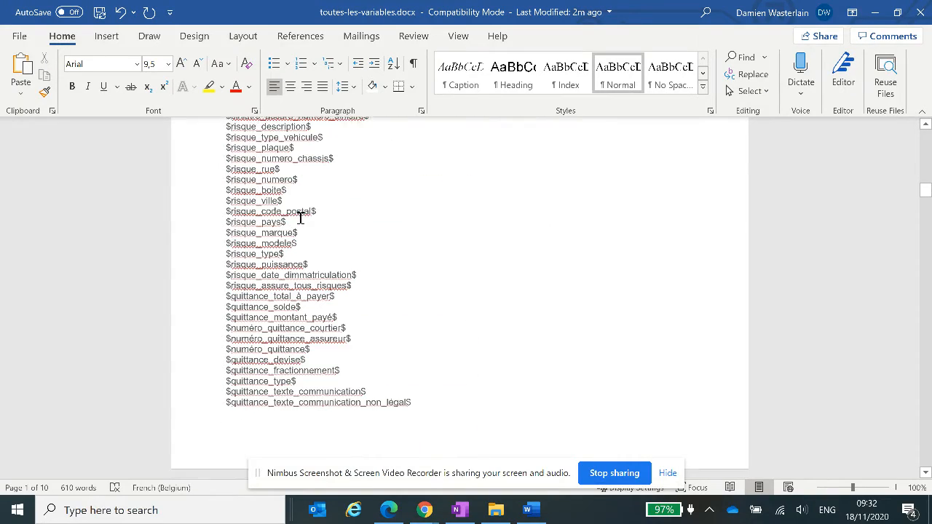
scroll(300, 217, down, 12)
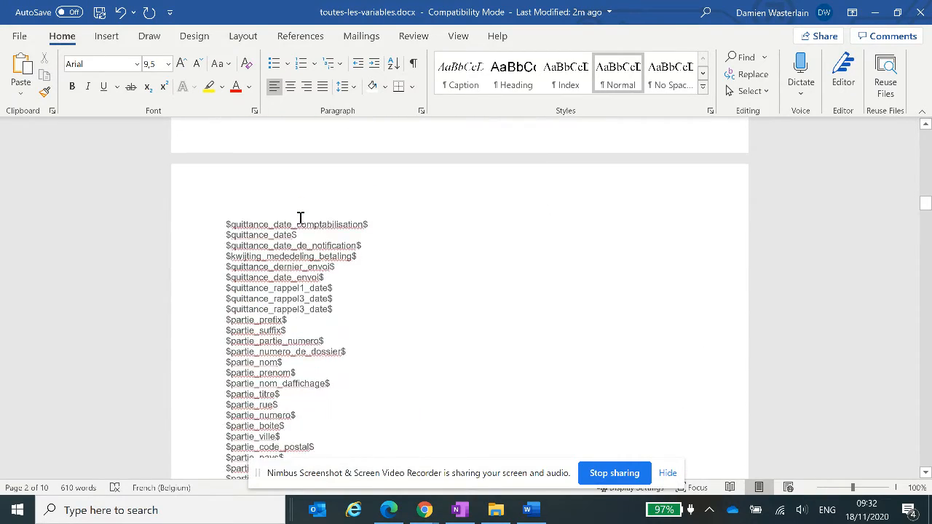
drag(290, 262, 227, 264)
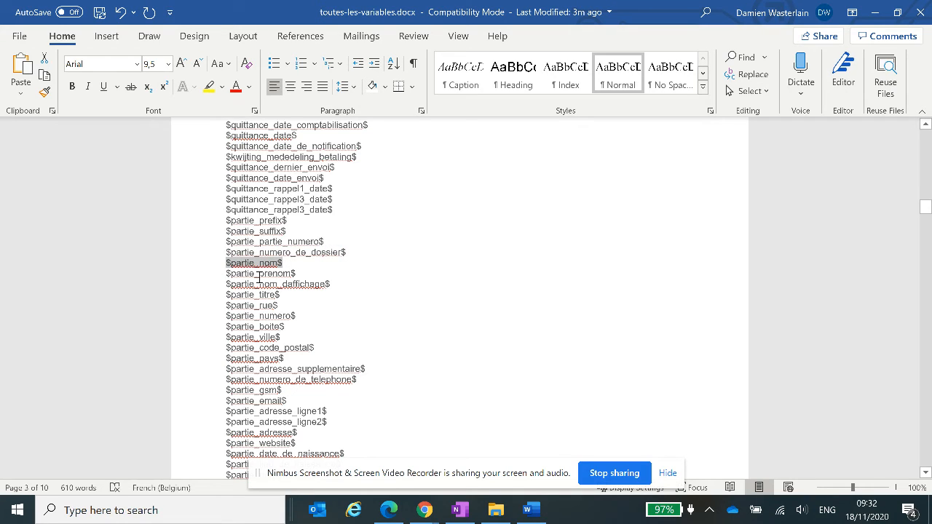
scroll(359, 279, up, 10)
scroll(364, 277, up, 15)
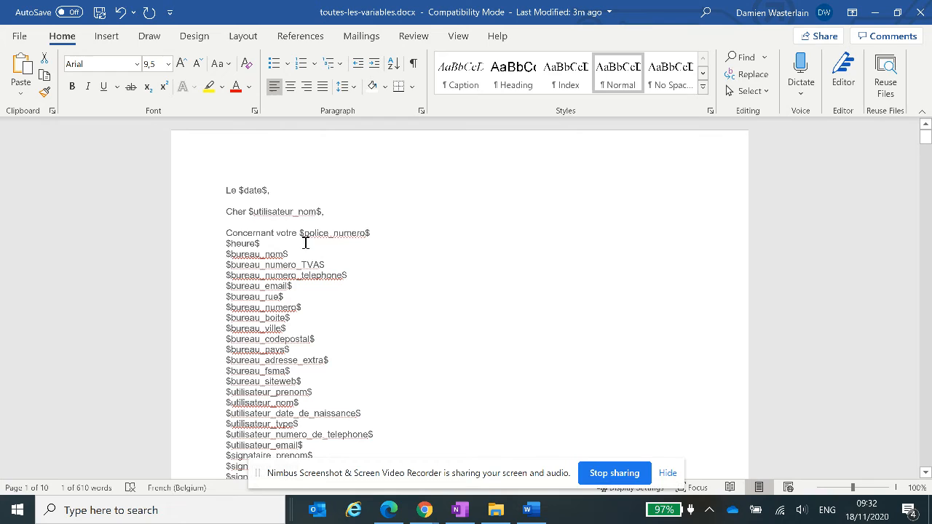
click(248, 212)
key(ctrl+v)
key(Delete)
key(Delete)
key(Delete)
key(Delete)
key(Delete)
key(Delete)
key(Delete)
key(Delete)
key(Delete)
key(Delete)
key(Delete)
key(Delete)
key(Delete)
key(Delete)
key(Delete)
key(Delete)
key(Delete)
key(Delete)
Add "Mr/Mme" before $partie_nom$ and end the $police_numero$ line with a comma and a blank line.
click(249, 212)
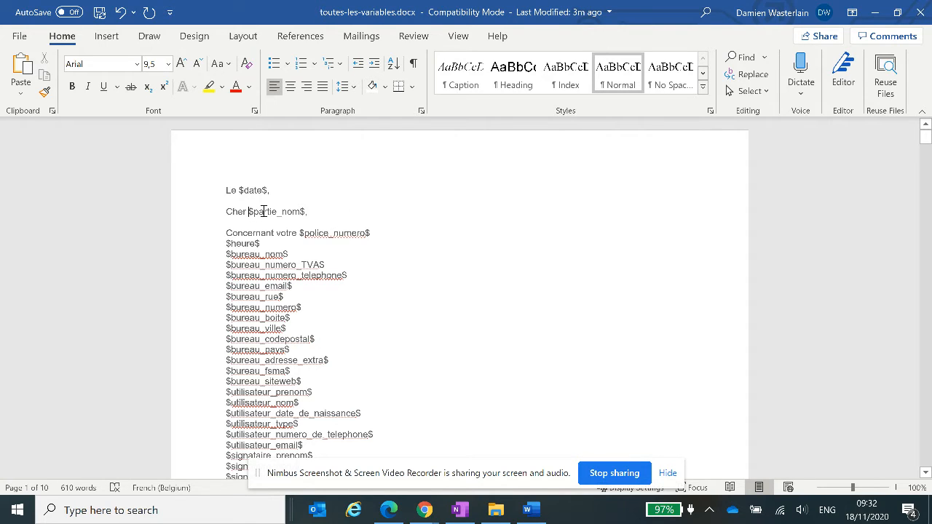
text(Mr/Mme)
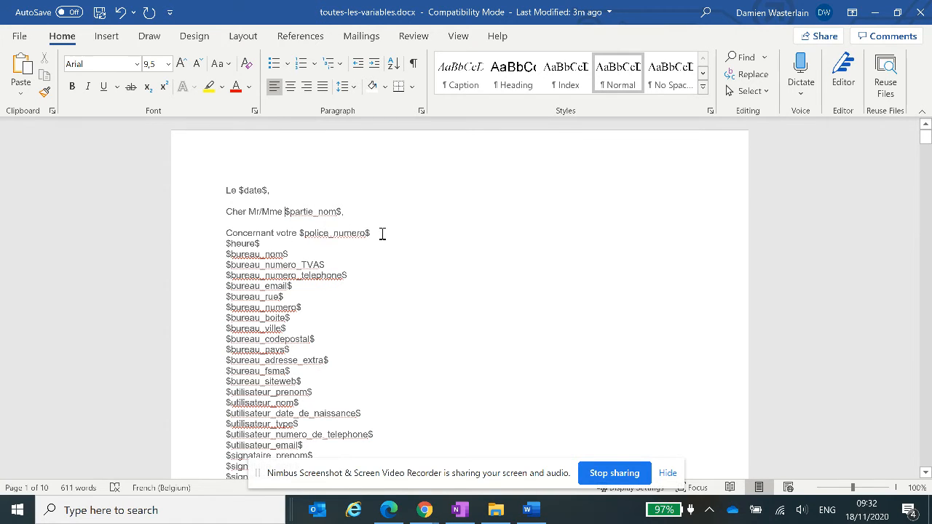
text( ,)
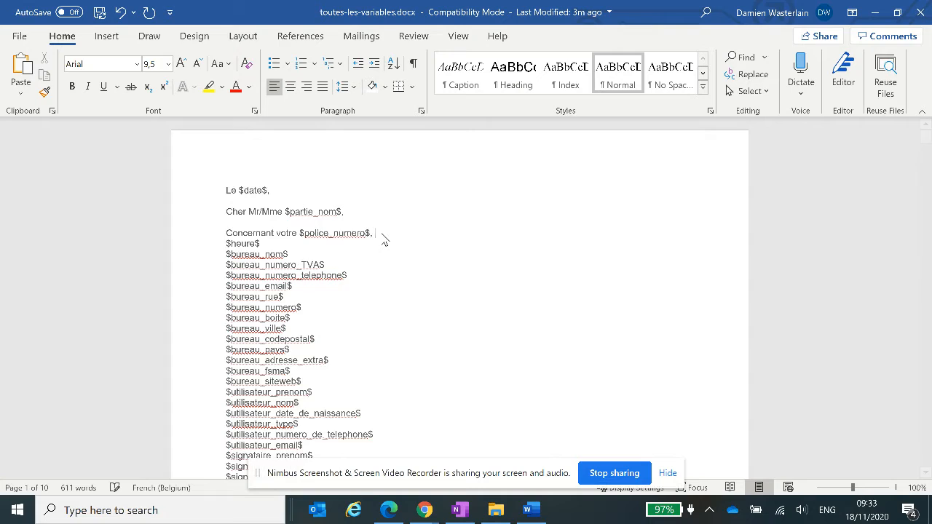
key(Return)
key(Return)
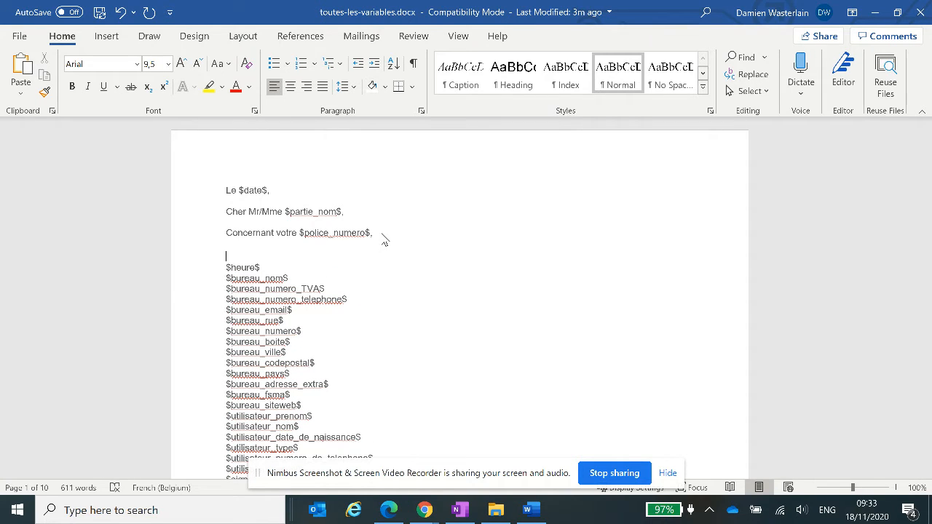
Delete the salutation, the "Concernant votre" line and the text around $date$, leaving only the original list of variables.
drag(225, 212, 434, 256)
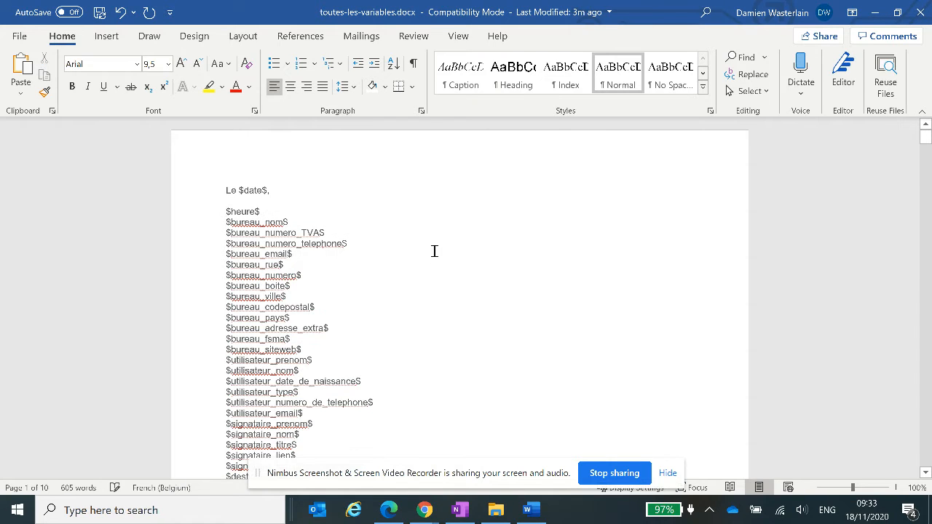
key(BackSpace)
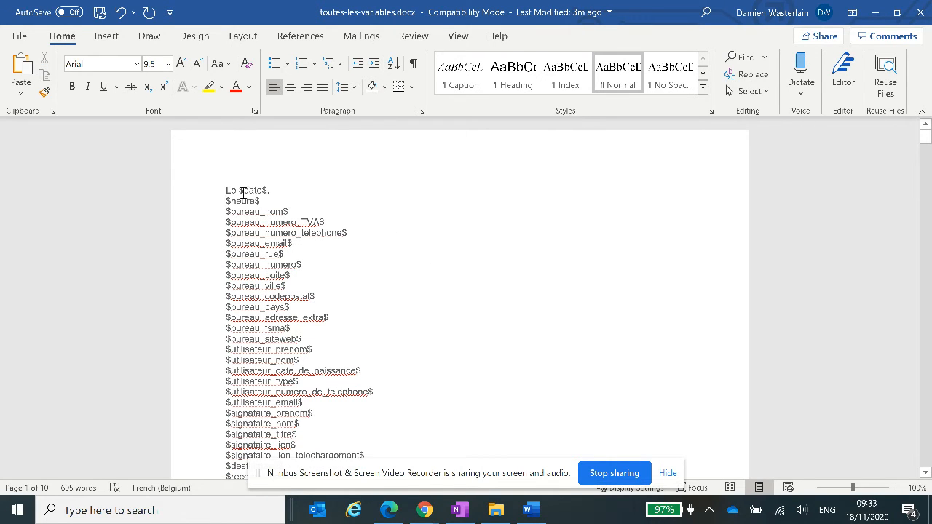
key(BackSpace)
key(BackSpace)
key(BackSpace)
click(268, 187)
key(BackSpace)
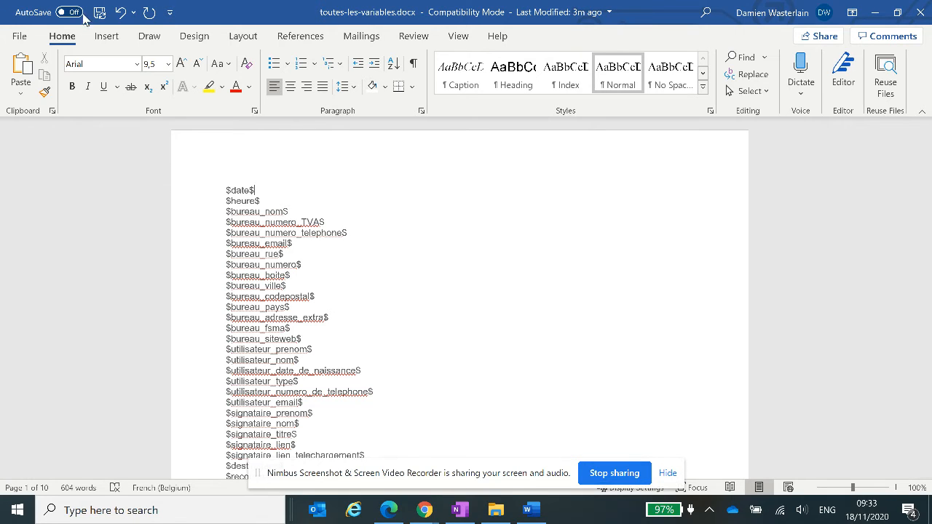
Save the document, minimise Word and switch to the other BrokerCloud page in the browser.
click(99, 12)
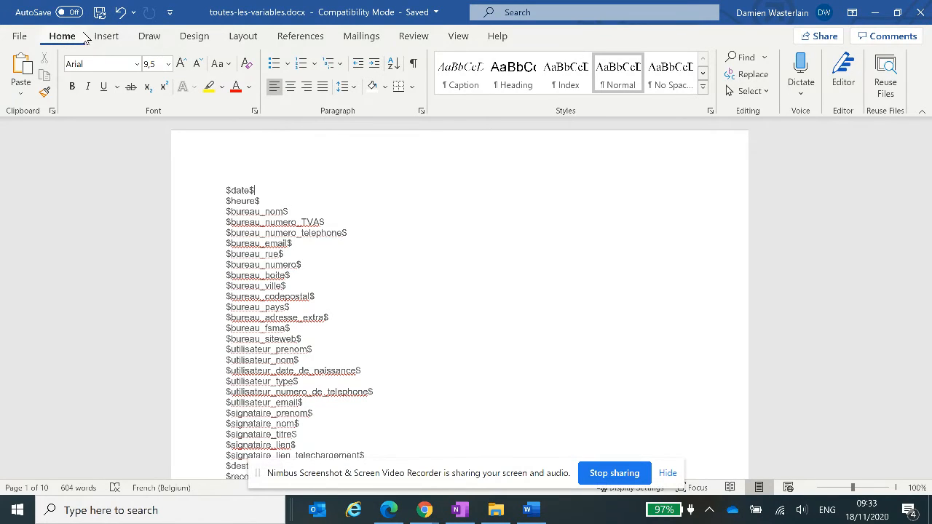
click(875, 8)
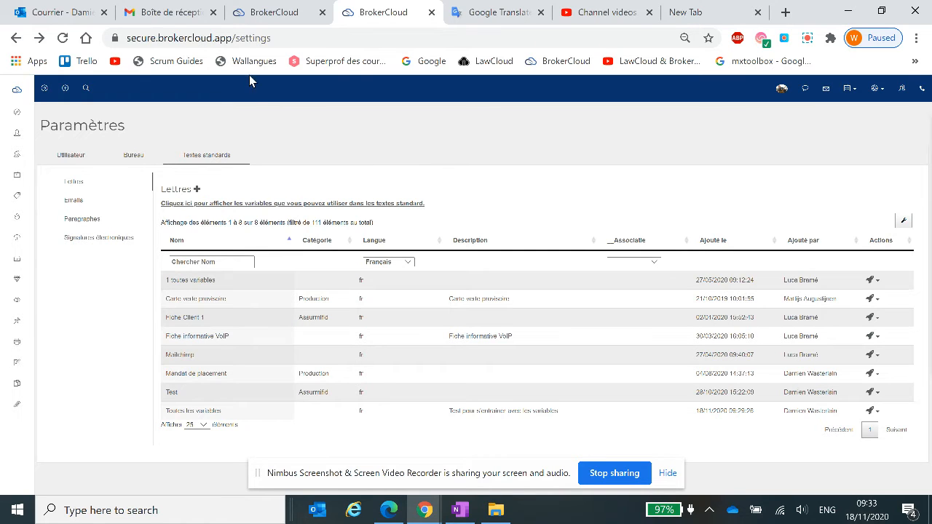
click(284, 6)
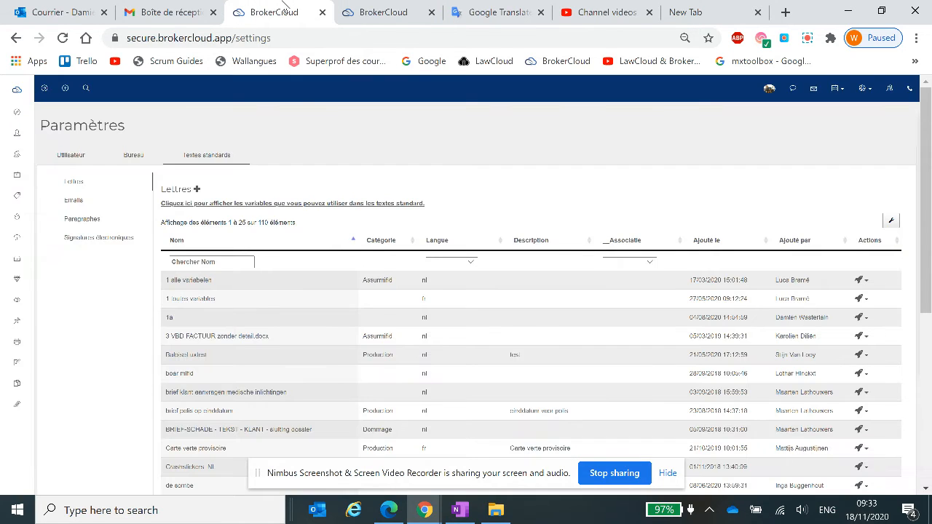
Go to the Parties list, search for the client by surname and open the client's file.
click(21, 137)
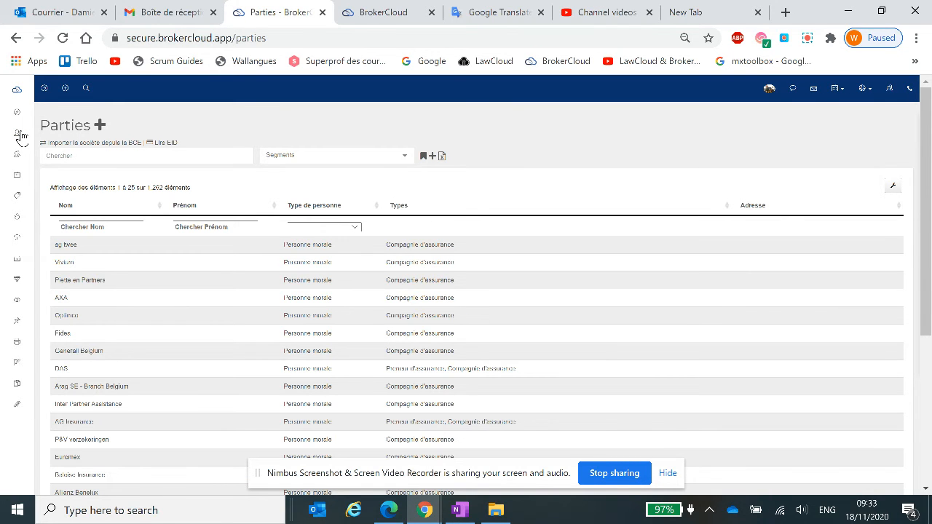
click(125, 157)
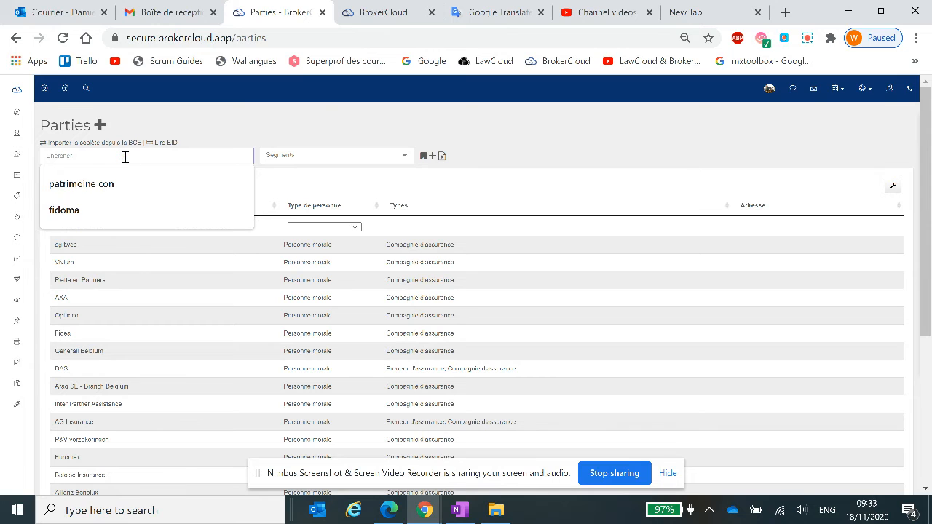
text(waster)
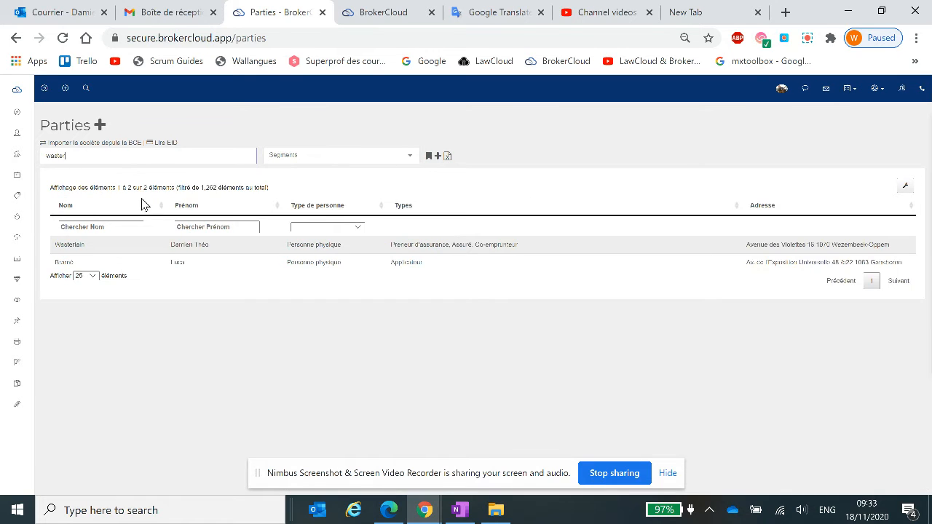
click(150, 245)
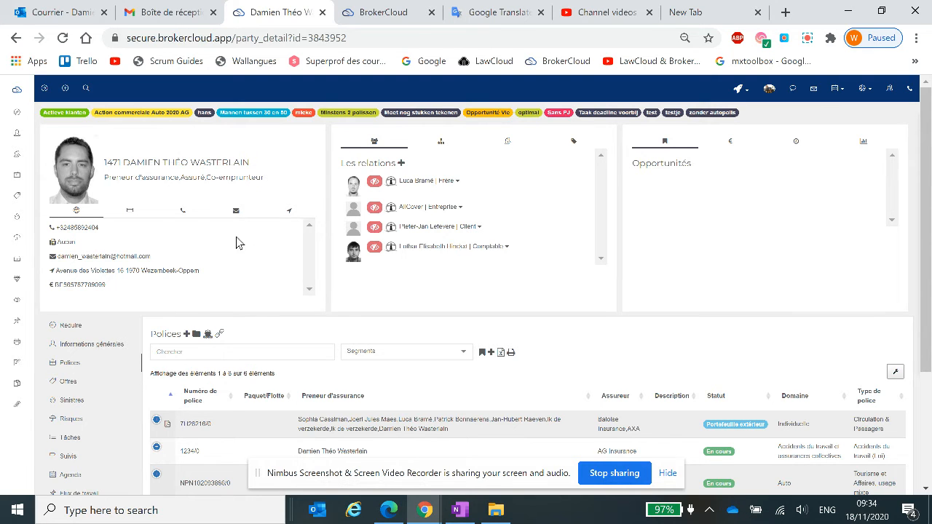
Review the client's general information and the list of policies.
click(85, 347)
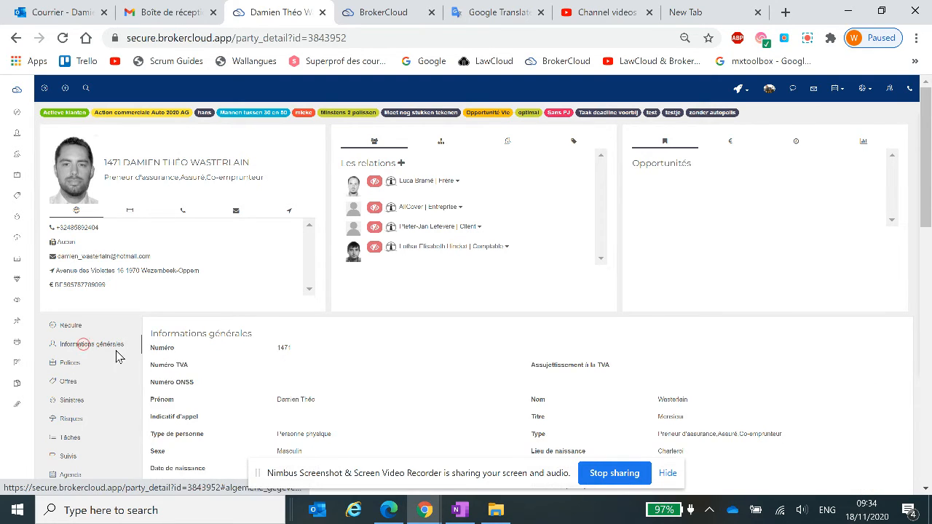
scroll(317, 351, down, 4)
scroll(386, 368, down, 3)
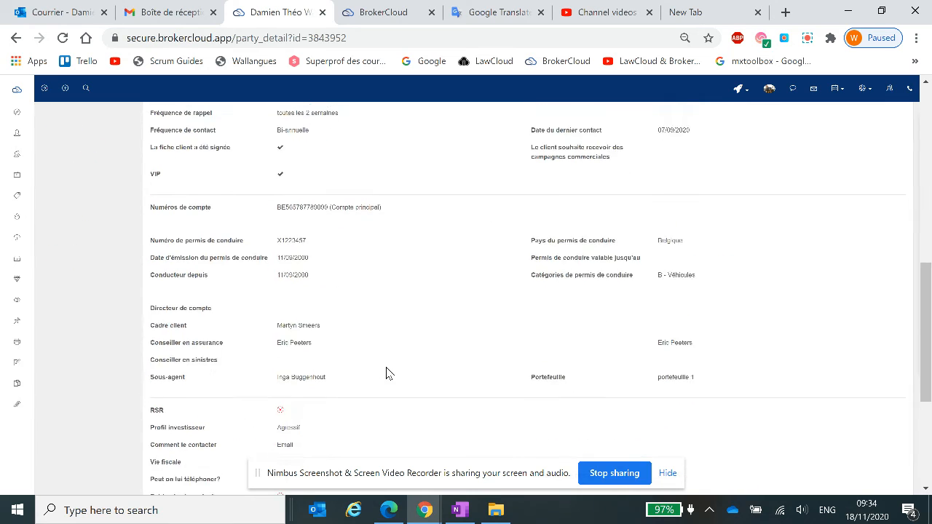
scroll(384, 357, up, 4)
scroll(384, 356, up, 2)
click(73, 254)
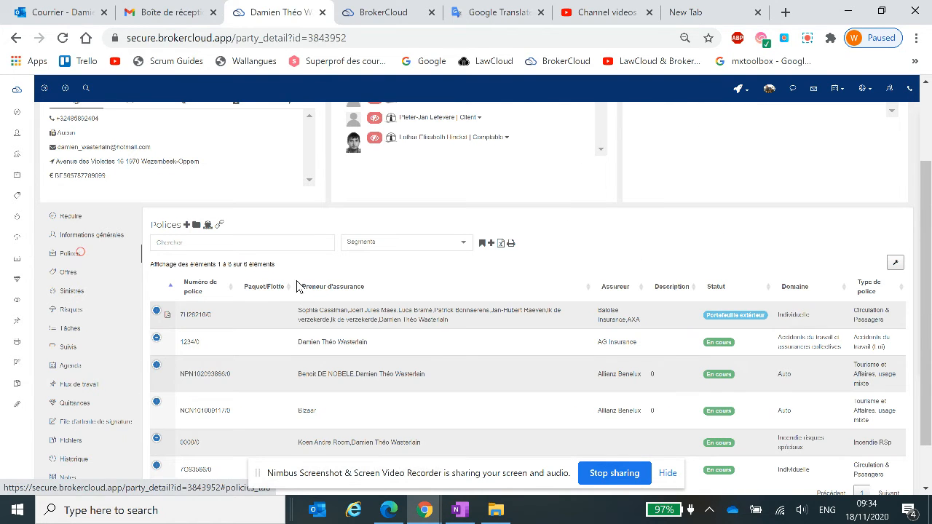
scroll(327, 326, up, 3)
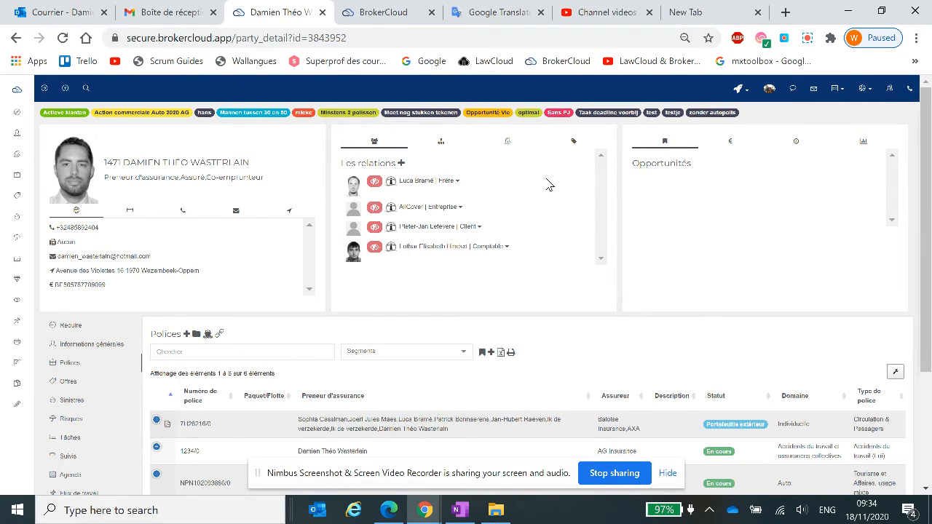
Display the QR code of the client's file.
click(741, 91)
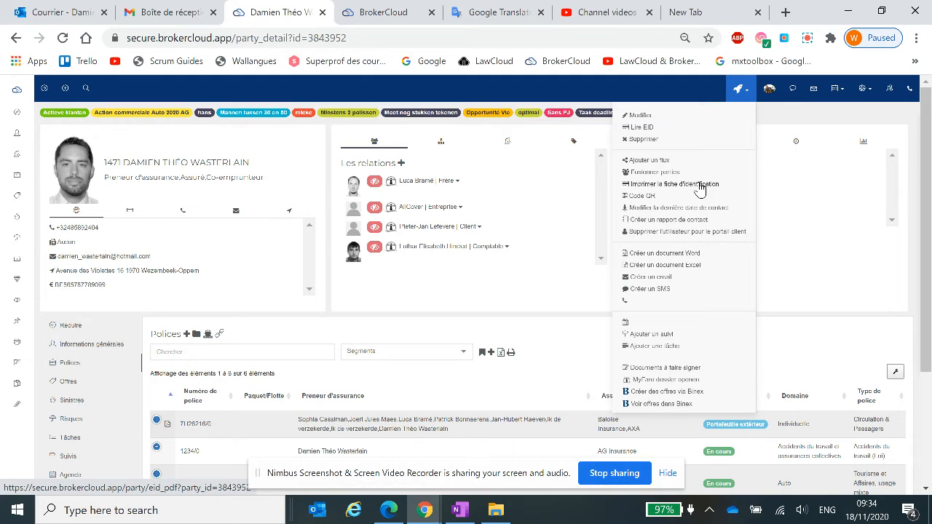
click(642, 197)
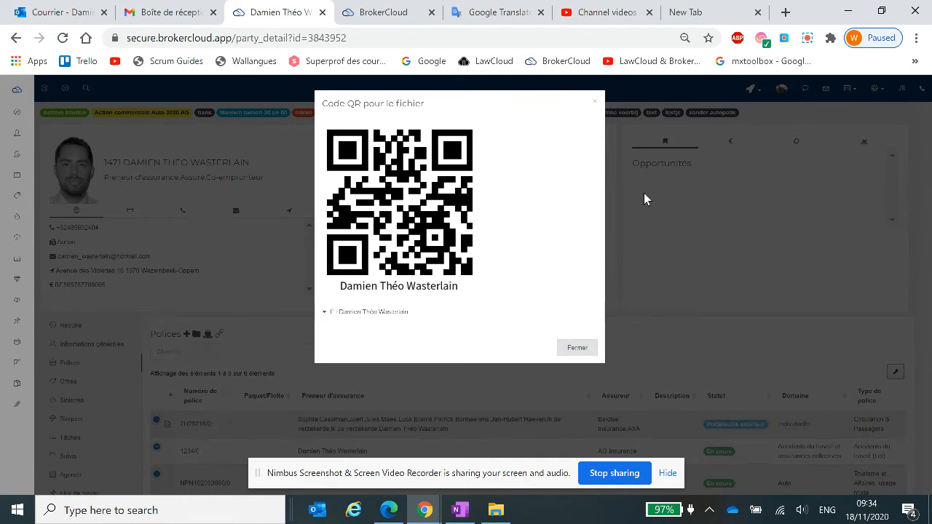
Close the QR code and start a new Word document for the client with the type Traitement de texte.
click(595, 103)
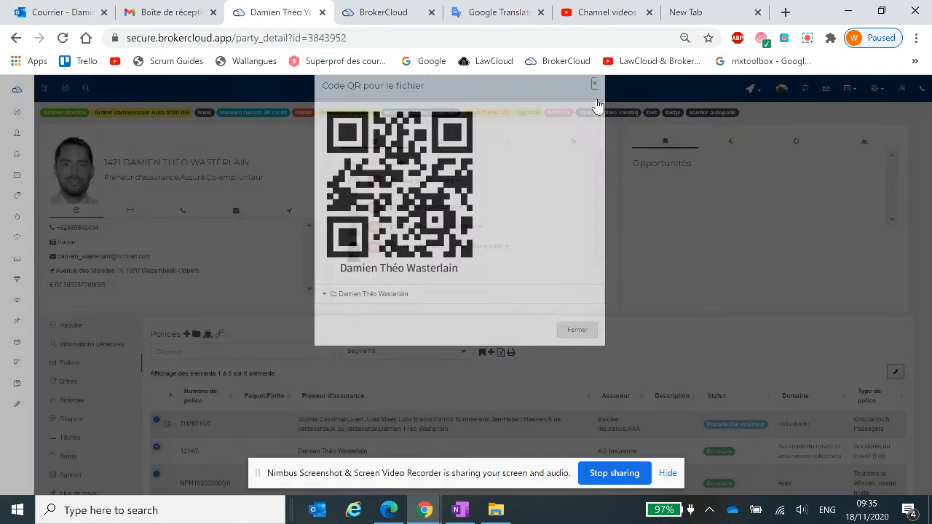
click(749, 90)
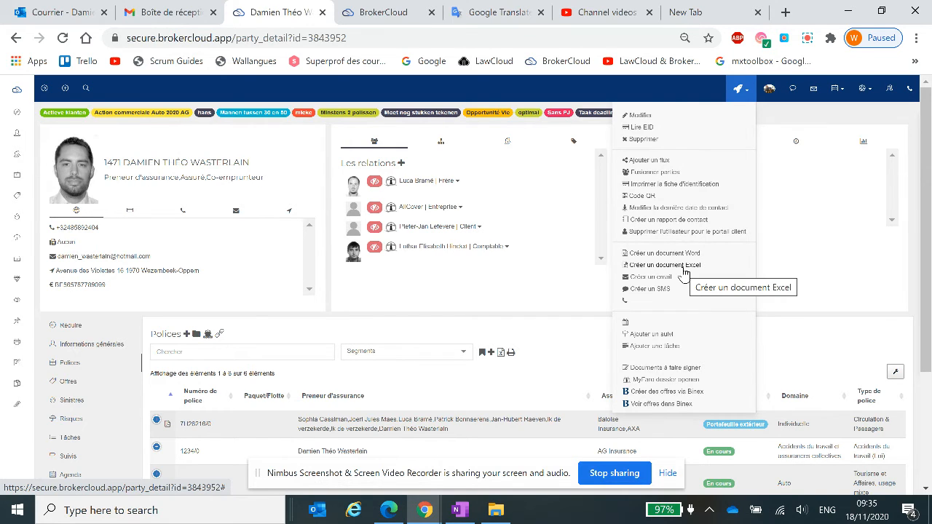
click(661, 254)
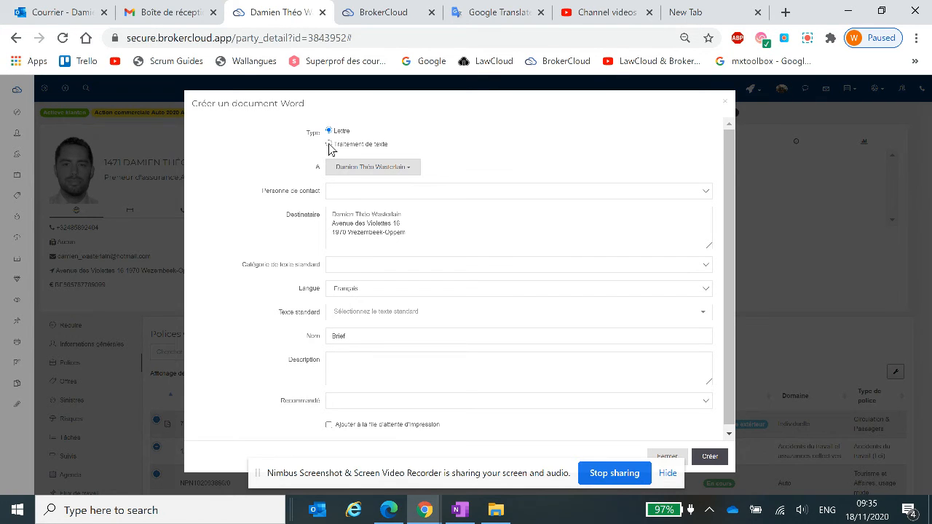
click(329, 145)
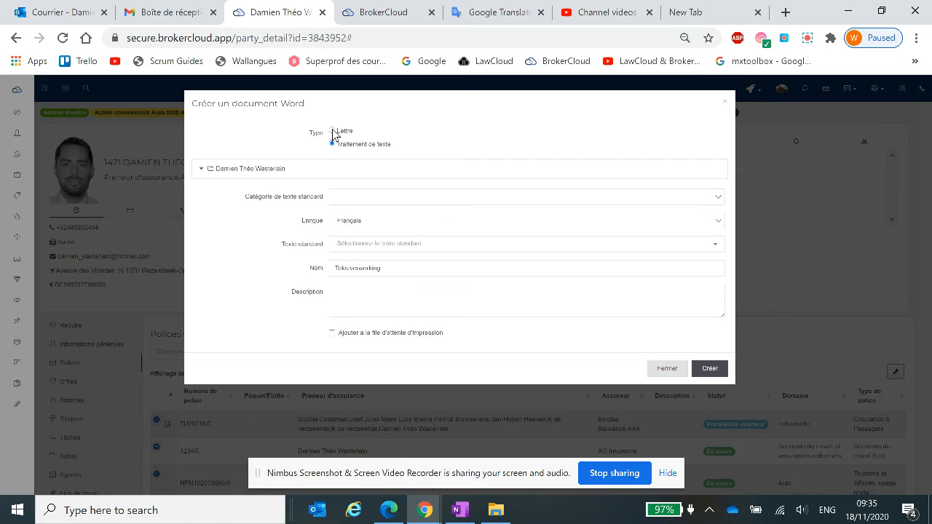
click(331, 131)
click(330, 144)
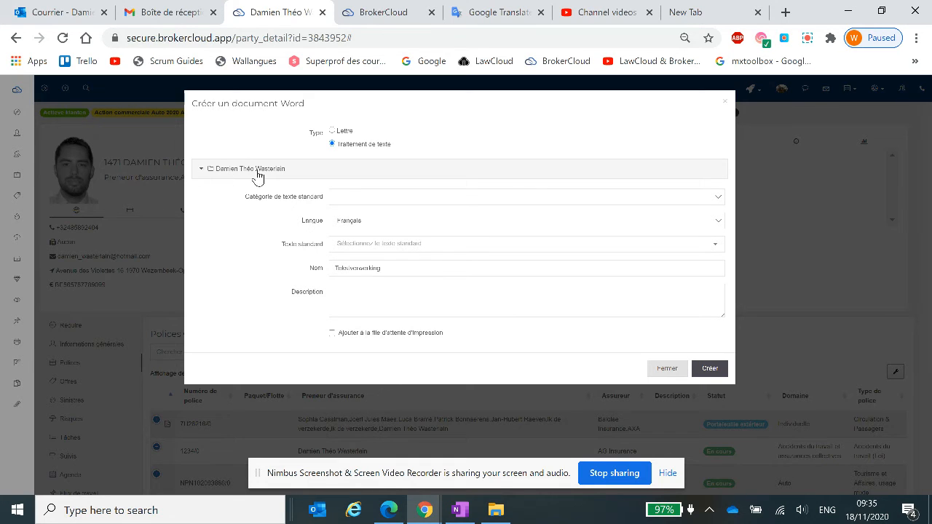
Choose the test subfolder inside the client's ID folder as the document's destination.
click(202, 171)
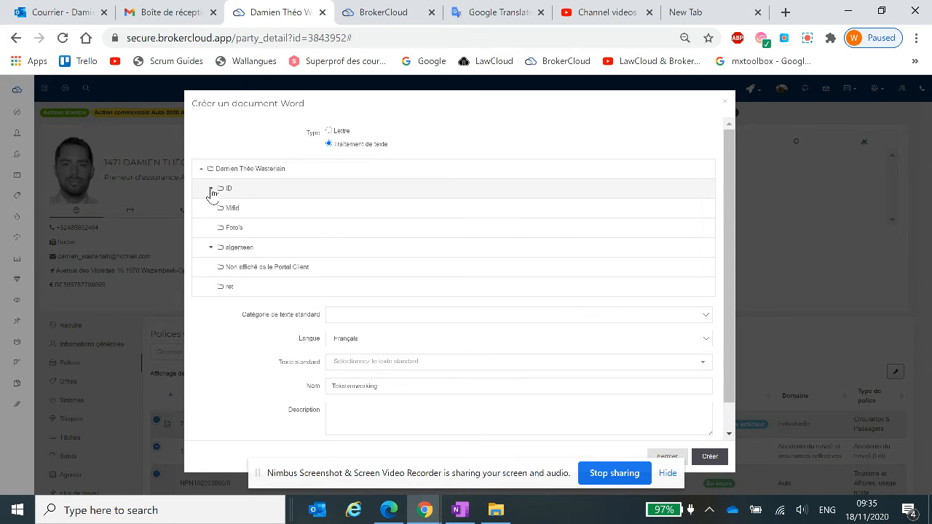
click(210, 190)
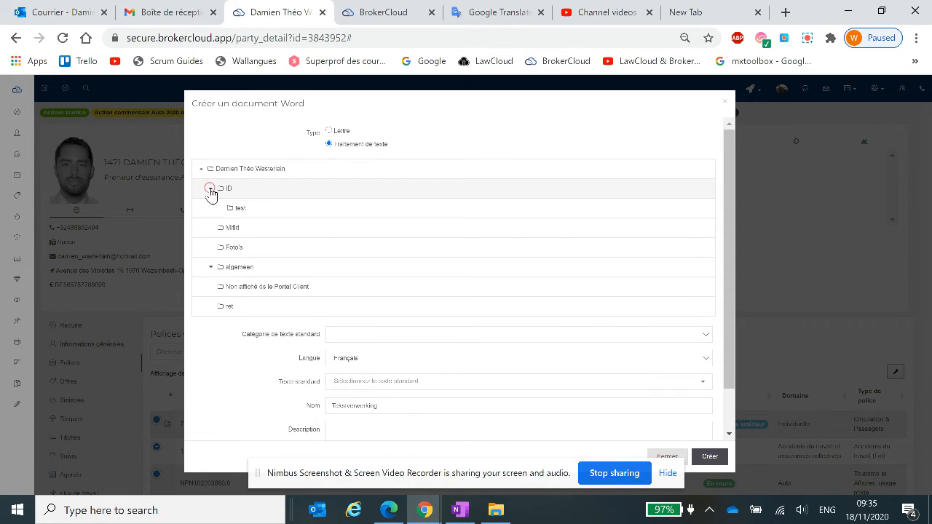
click(260, 211)
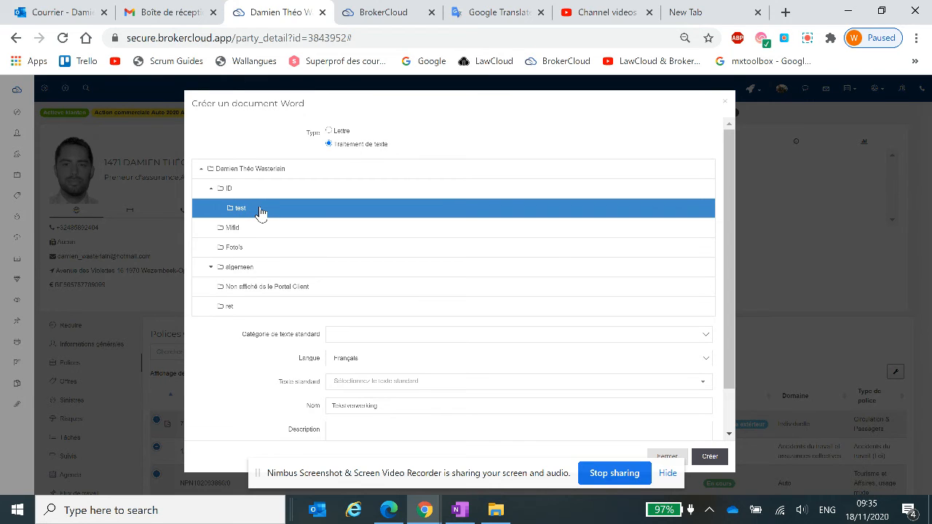
Leave the standard text category blank and choose "Toutes les variables" as the standard text.
click(350, 337)
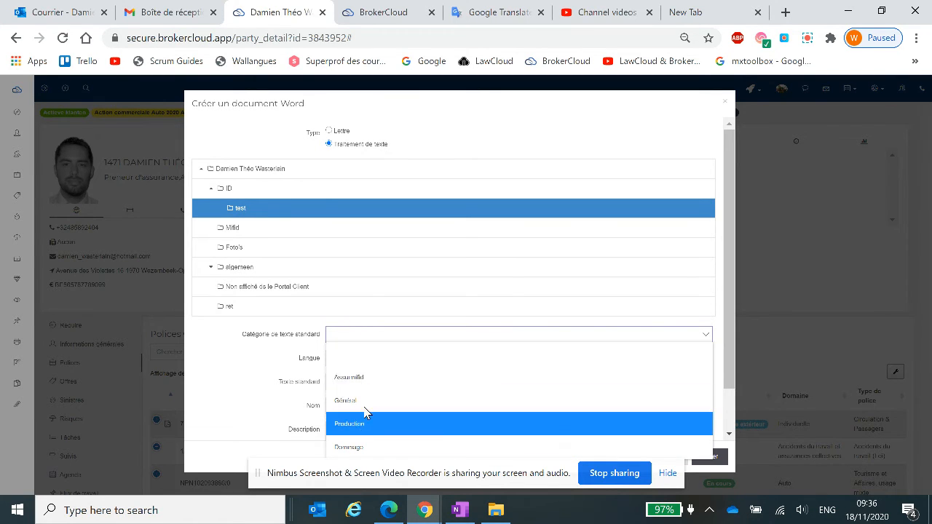
click(370, 352)
scroll(263, 358, down, 1)
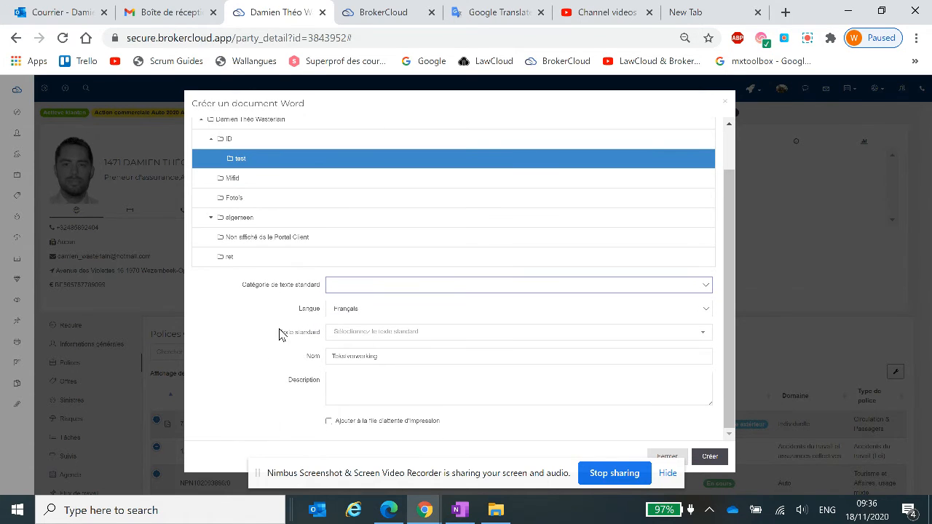
click(378, 336)
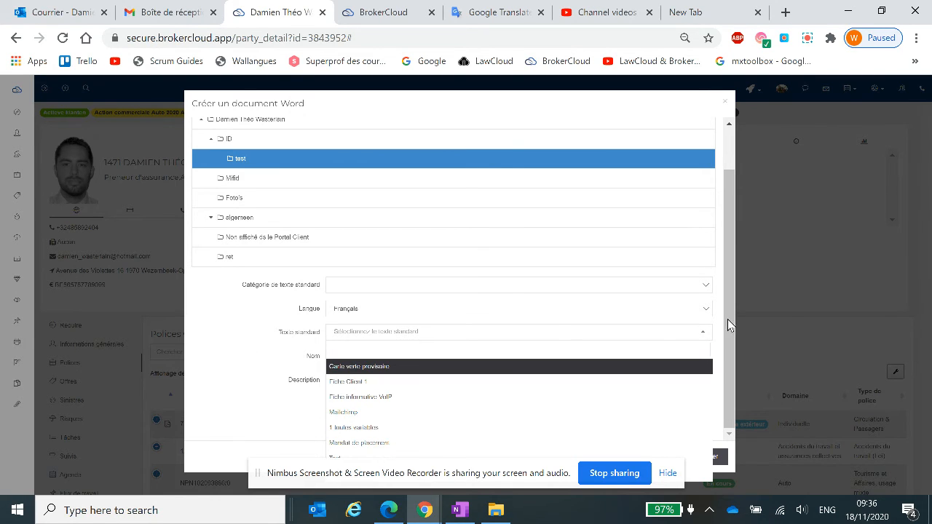
click(722, 369)
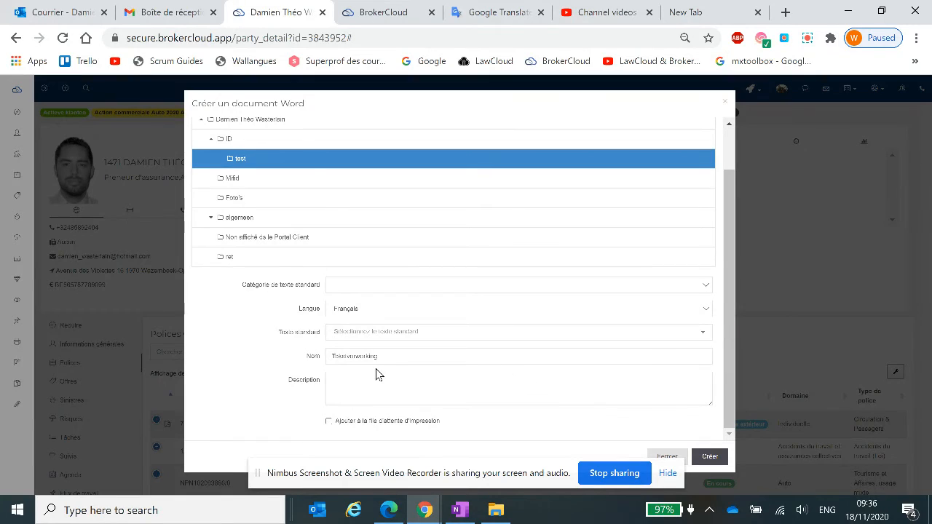
click(411, 333)
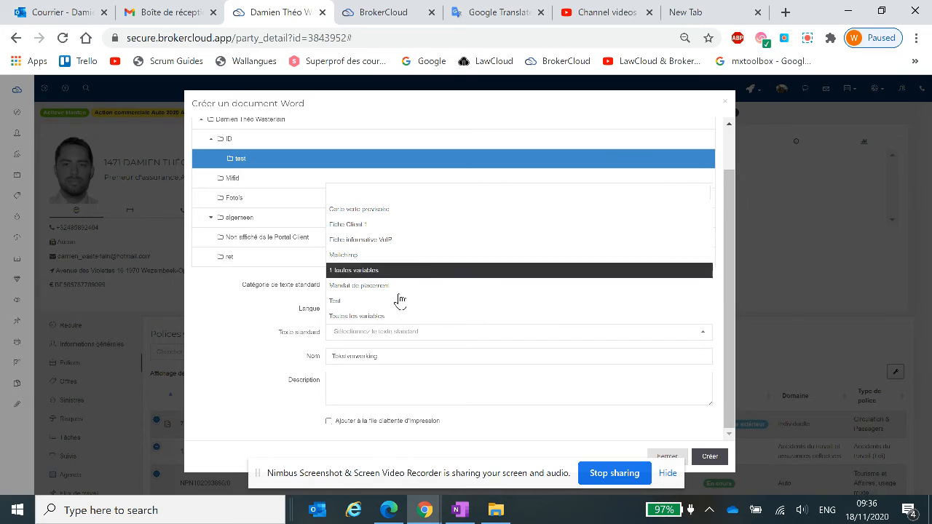
click(391, 318)
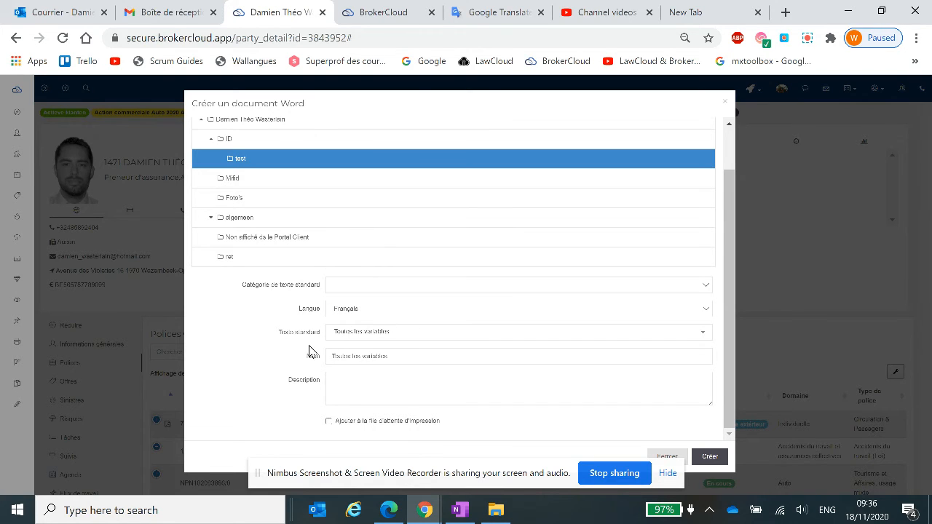
Examine which office, user, signatory and policy variables of the document are filled in and which are empty.
scroll(271, 359, down, 1)
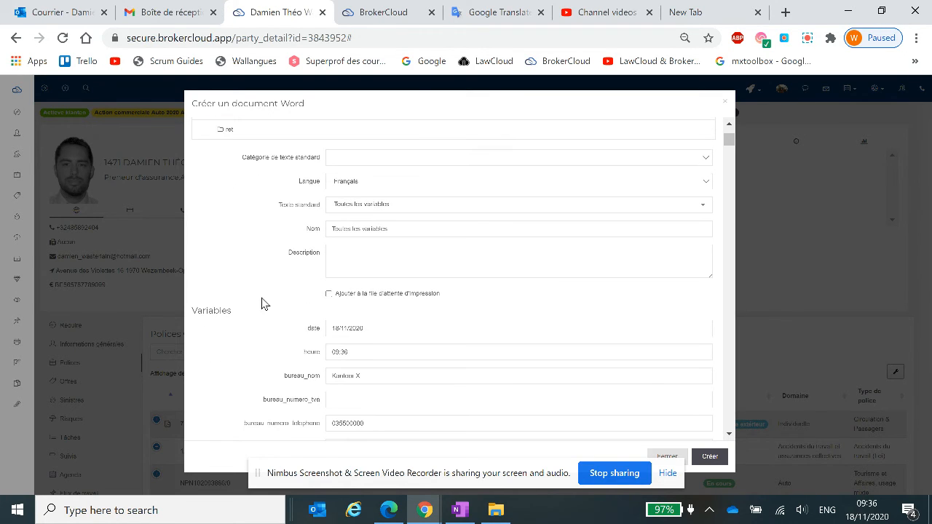
scroll(259, 275, down, 2)
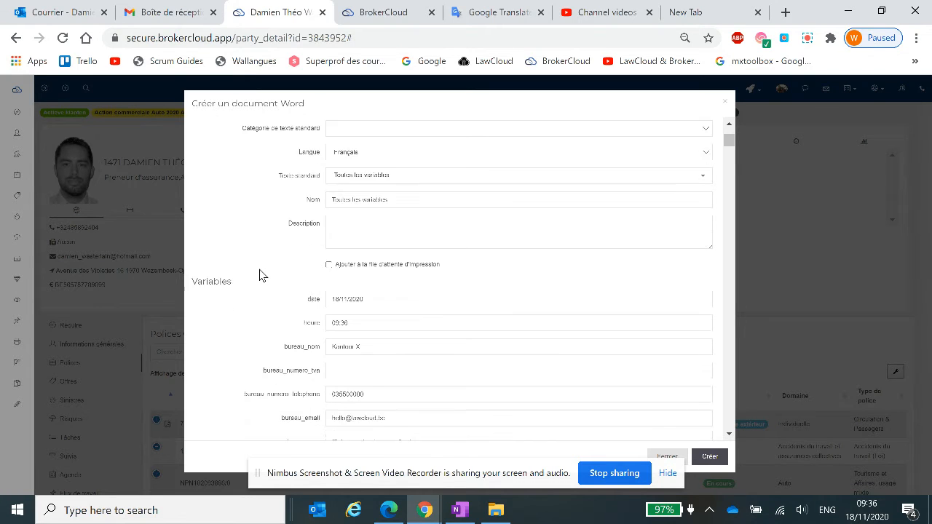
scroll(259, 275, down, 1)
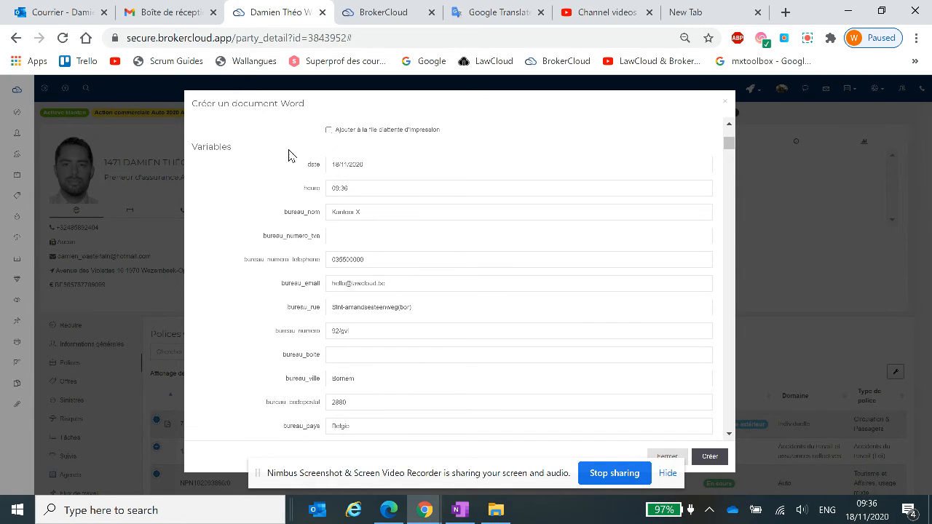
scroll(308, 239, down, 1)
scroll(308, 240, down, 1)
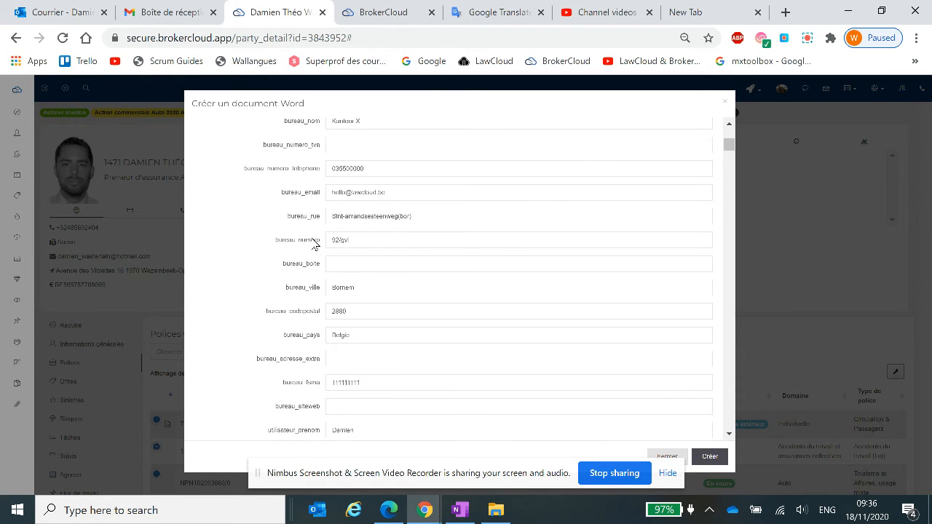
scroll(342, 237, down, 2)
scroll(344, 237, down, 5)
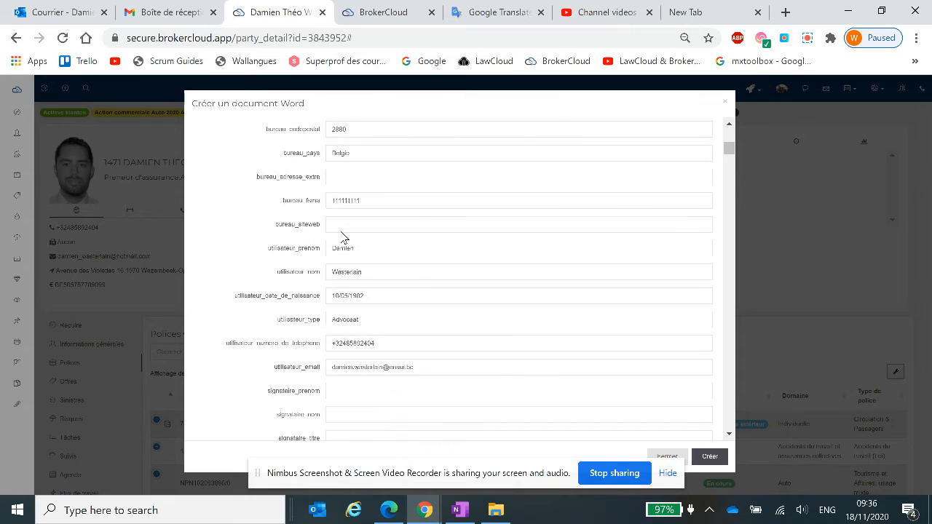
scroll(344, 238, down, 5)
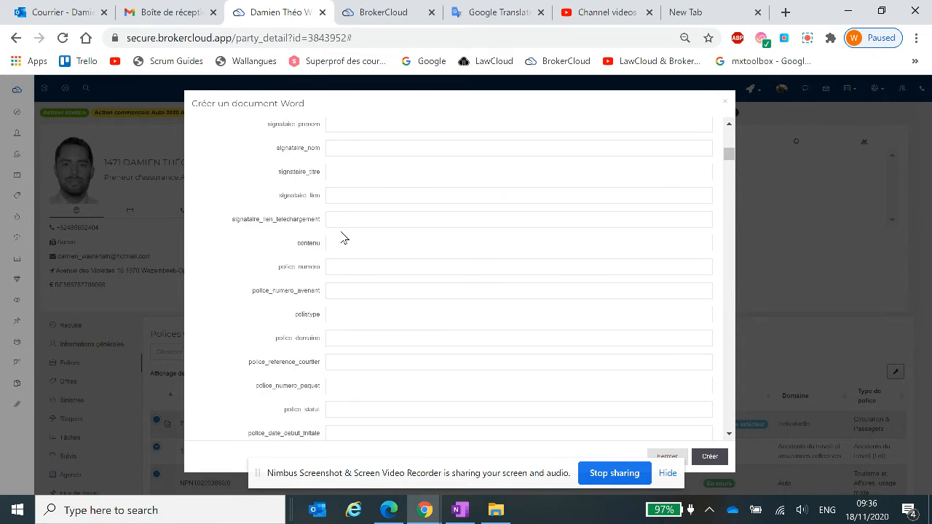
scroll(343, 238, up, 8)
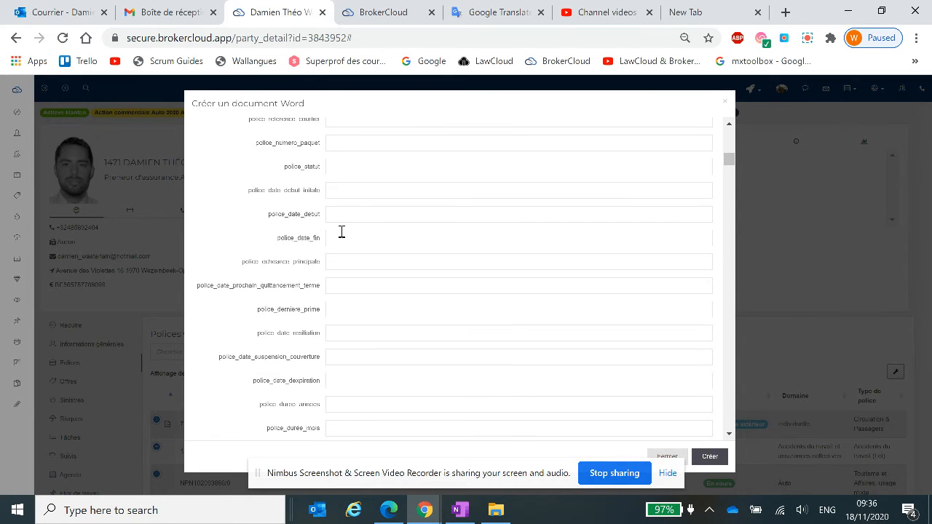
scroll(341, 232, up, 5)
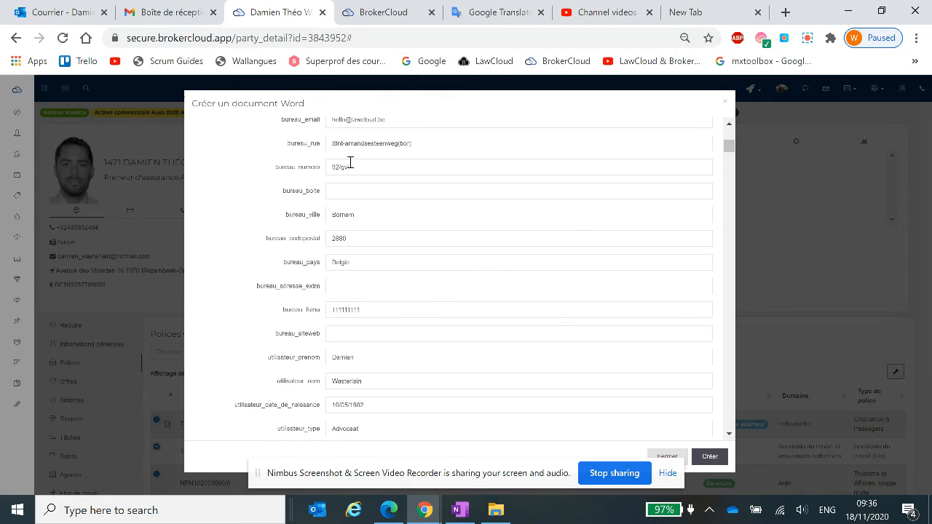
scroll(342, 159, up, 2)
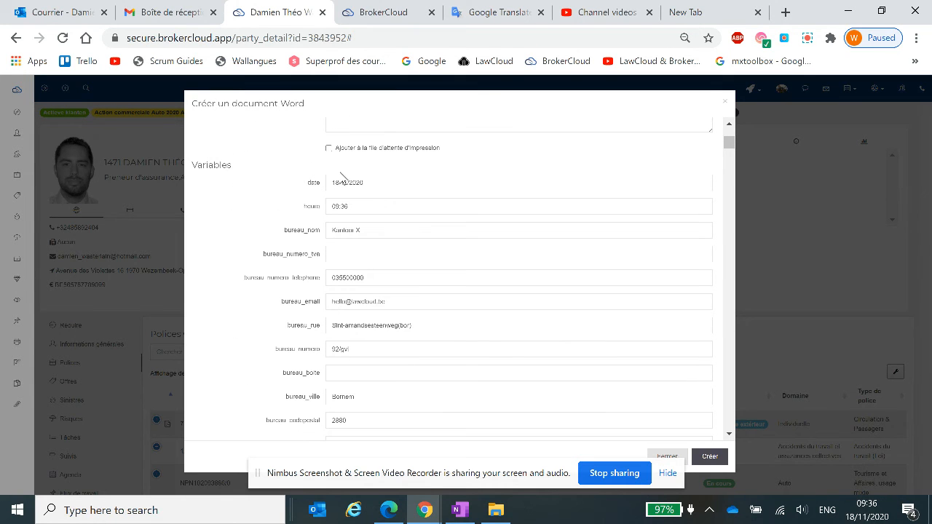
scroll(333, 322, up, 3)
scroll(333, 321, up, 1)
scroll(352, 237, down, 5)
scroll(341, 274, down, 3)
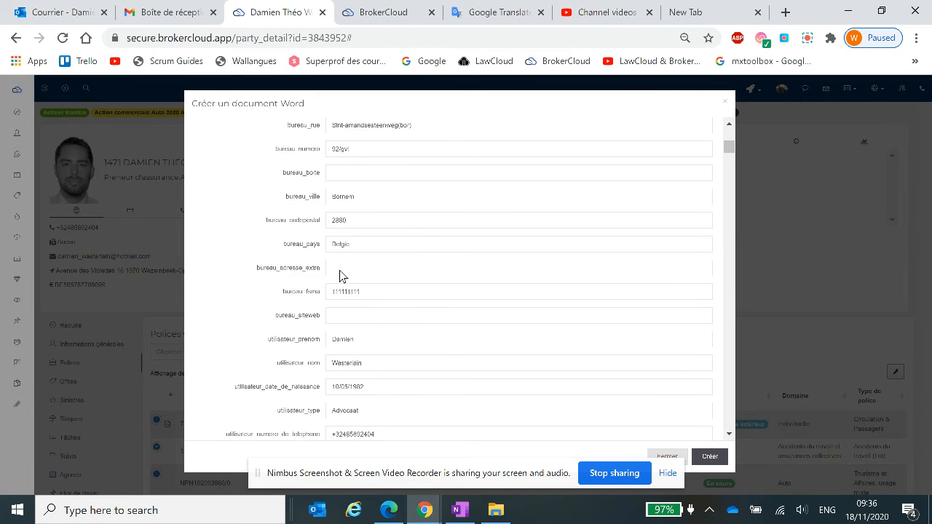
scroll(366, 319, down, 1)
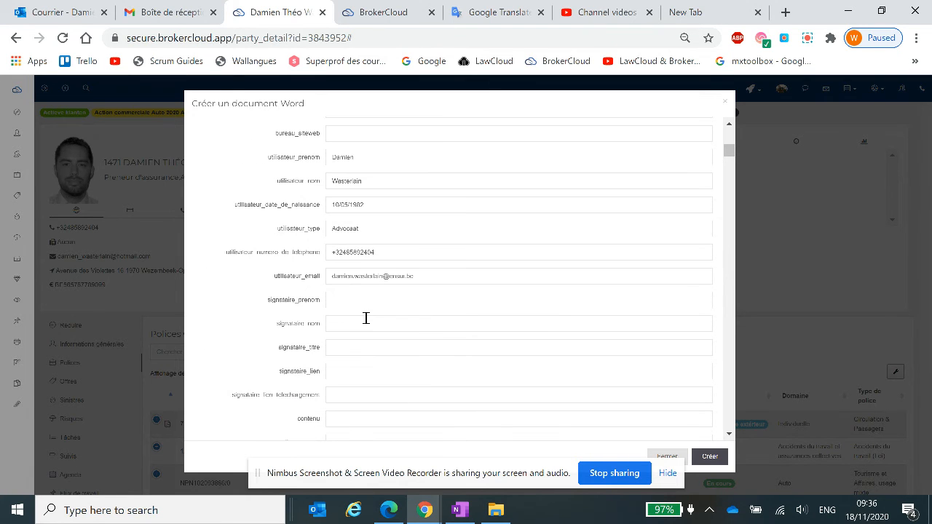
scroll(367, 318, down, 1)
scroll(366, 318, down, 1)
scroll(316, 287, down, 1)
scroll(319, 287, down, 2)
scroll(352, 312, down, 1)
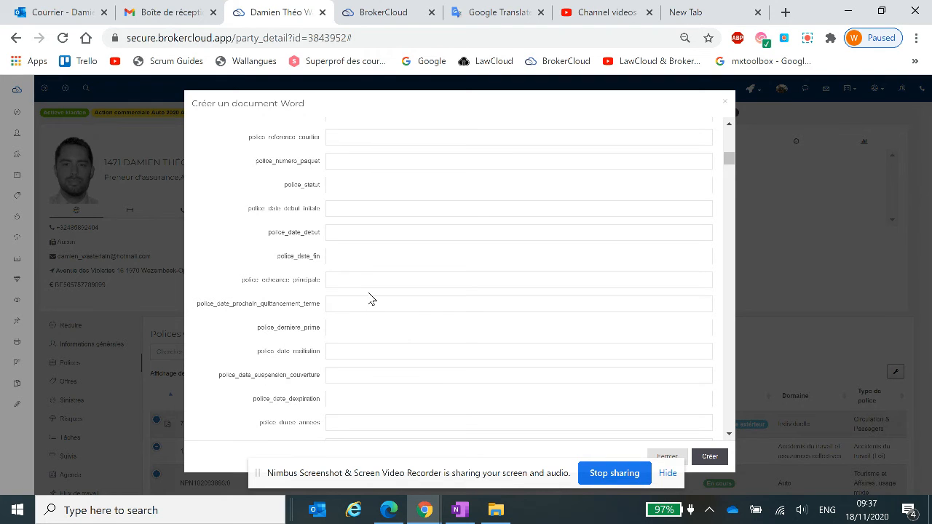
scroll(400, 281, down, 2)
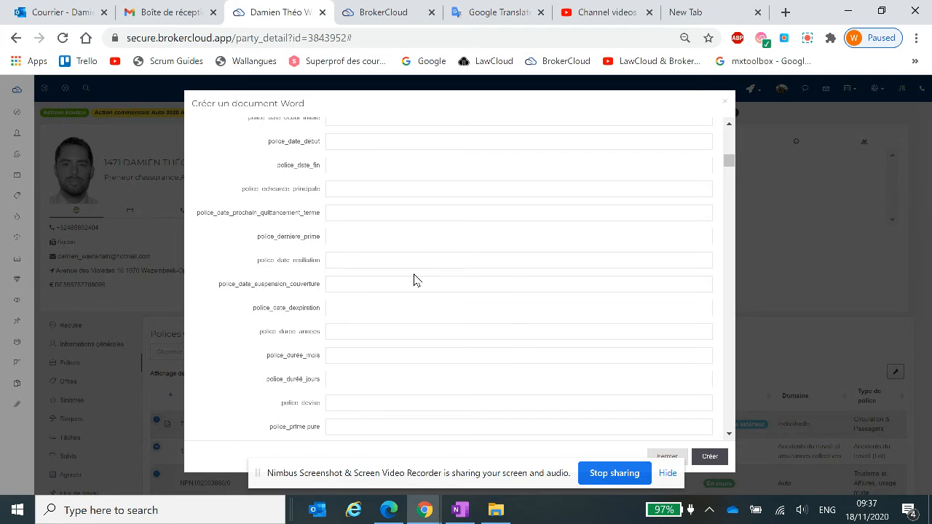
scroll(413, 279, down, 10)
scroll(415, 274, up, 12)
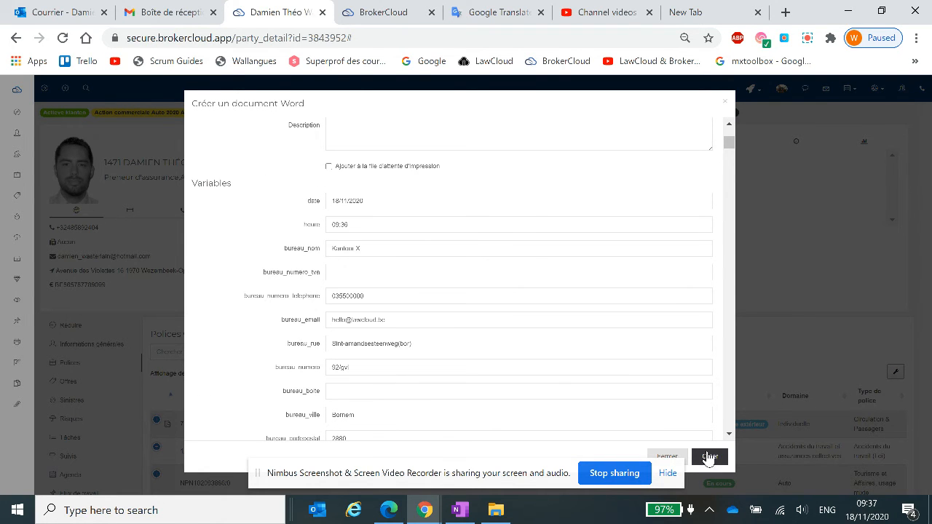
Create the Word document from the standard text and open it locally in Word.
click(717, 457)
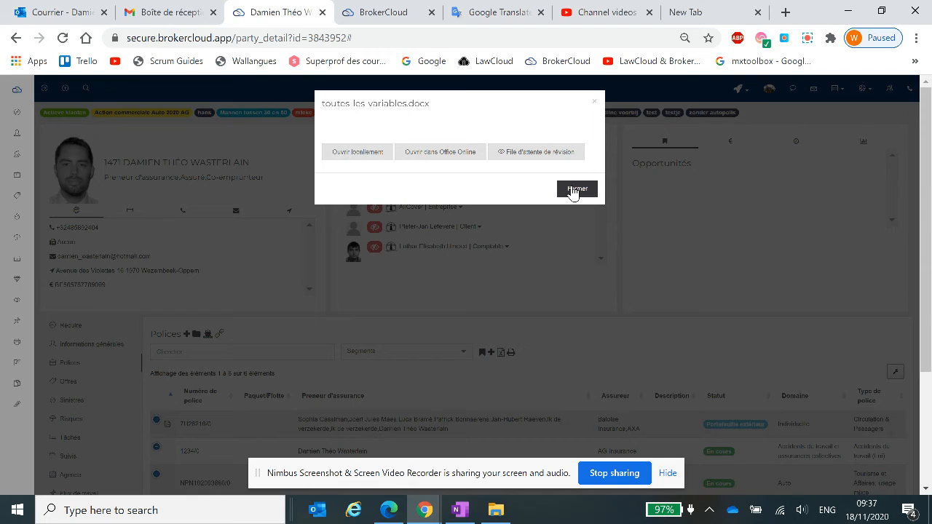
click(368, 154)
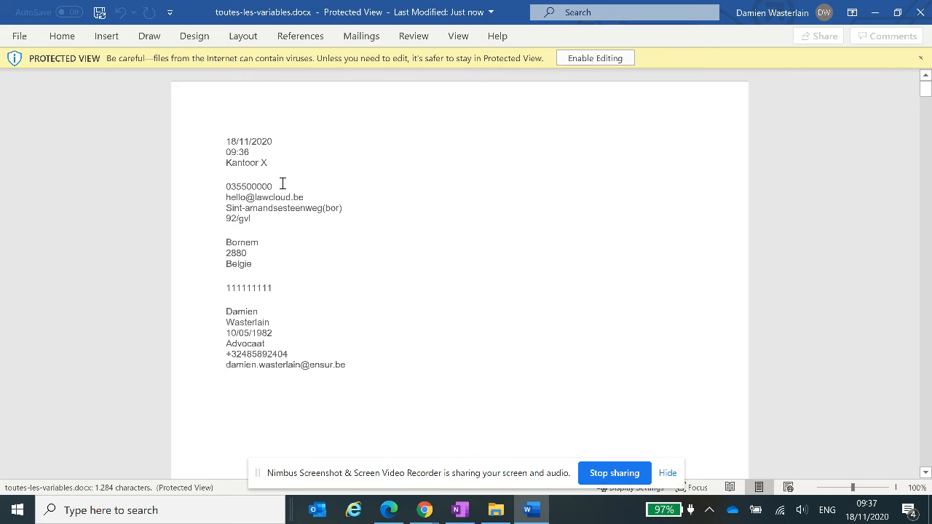
Look through the generated toutes-les-variables.docx to check the merged values, and close the document.
scroll(267, 269, down, 1)
scroll(264, 271, down, 15)
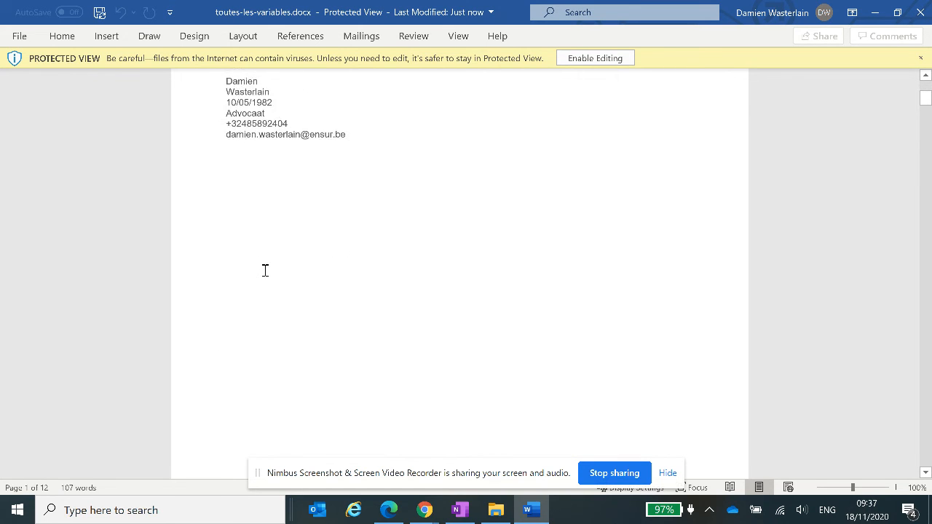
scroll(262, 273, up, 15)
scroll(262, 273, up, 1)
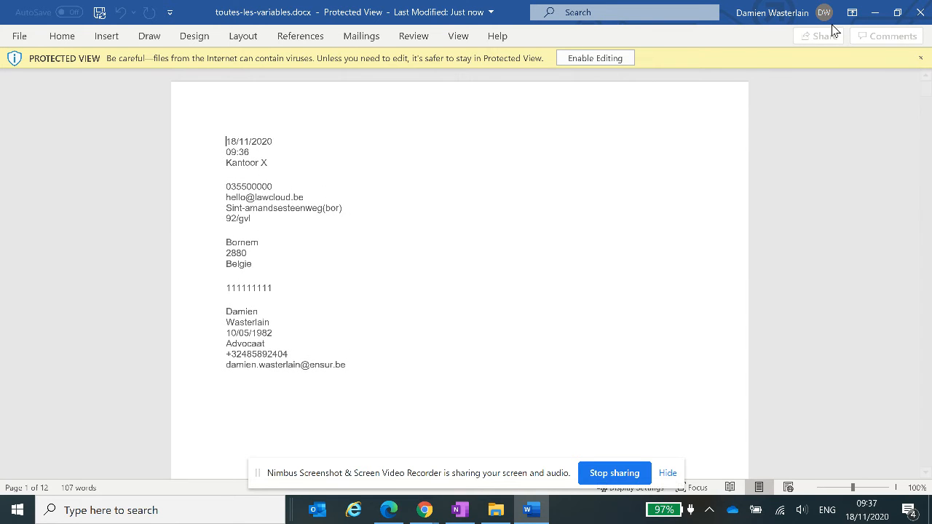
click(920, 12)
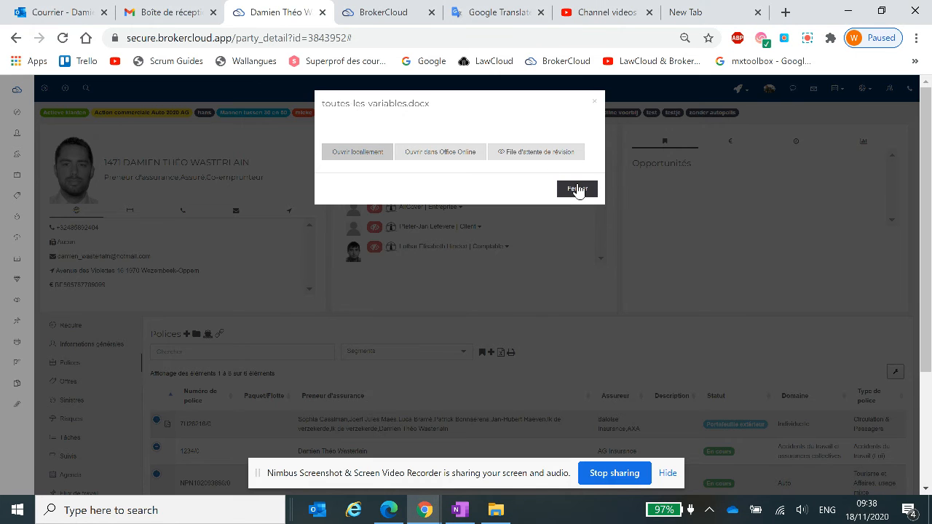
Dismiss the document's opening options and display the Fichiers section of the client's file.
click(576, 189)
scroll(205, 308, down, 2)
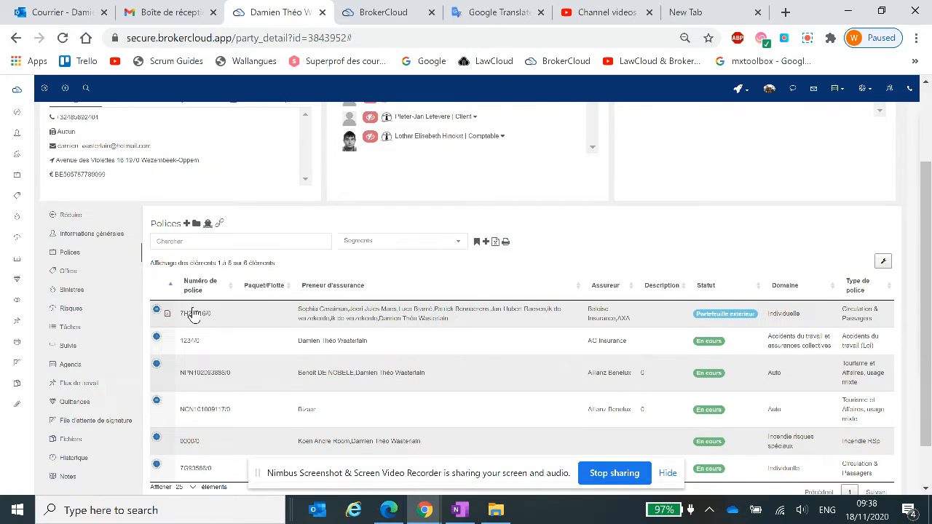
click(71, 387)
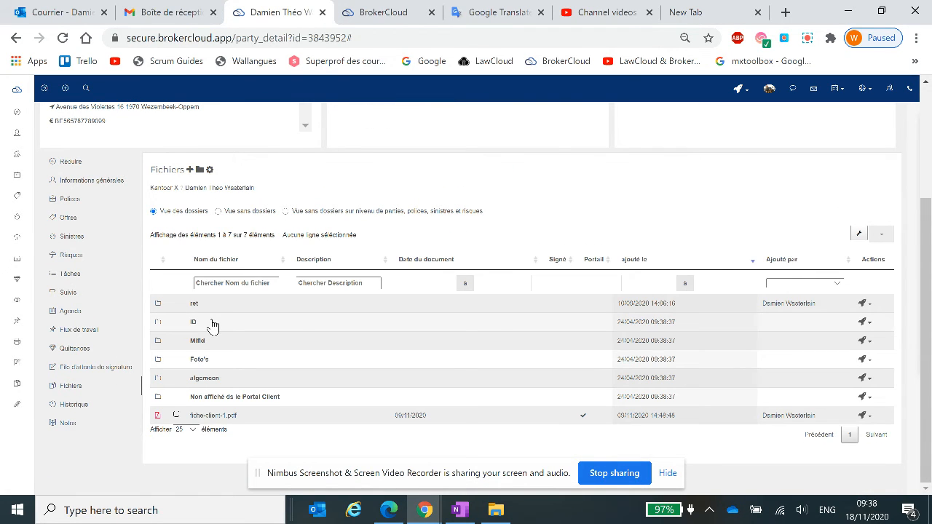
Open toutes-les-variables.docx from the test subfolder of the ID folder locally in Word, and close it along with its opening options.
click(207, 324)
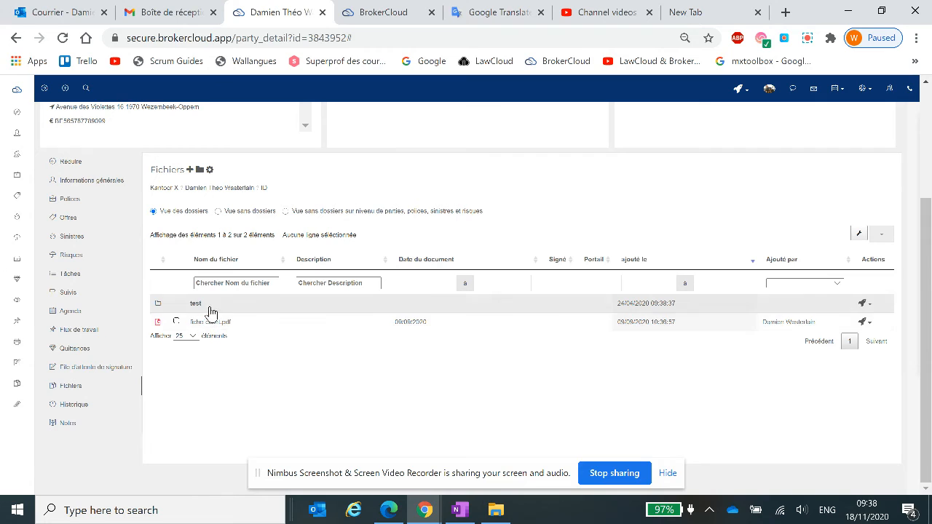
click(209, 304)
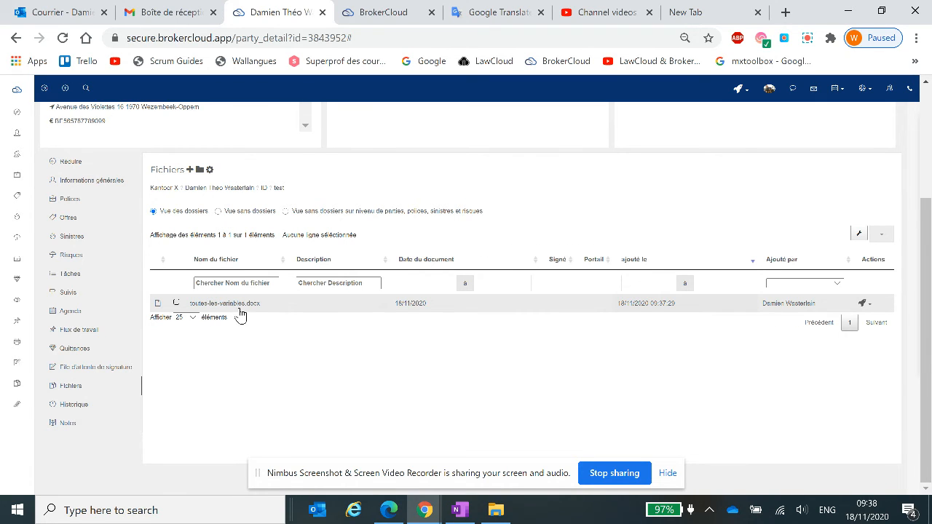
click(869, 304)
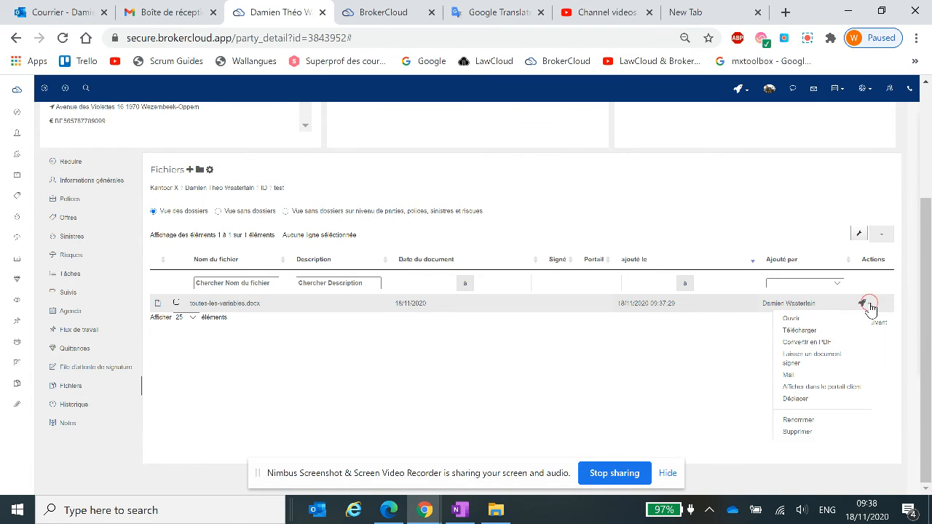
click(793, 319)
click(348, 150)
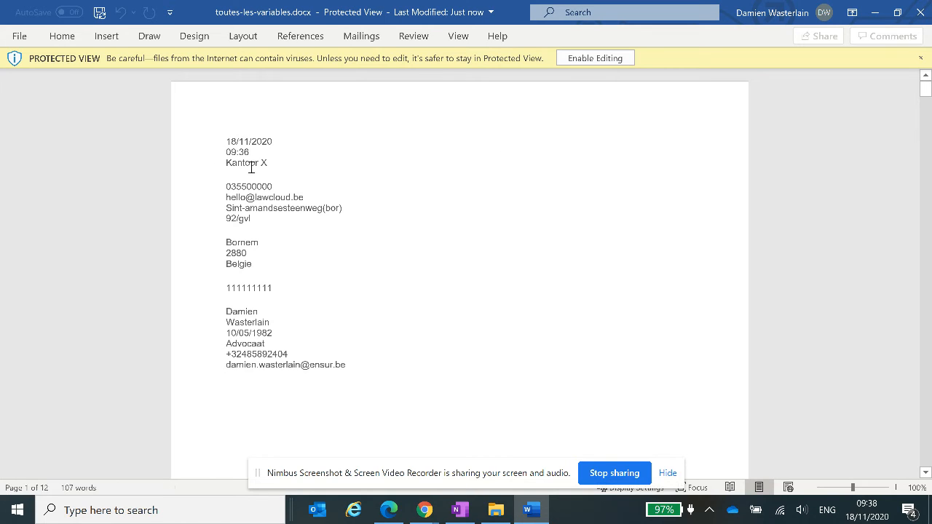
click(922, 17)
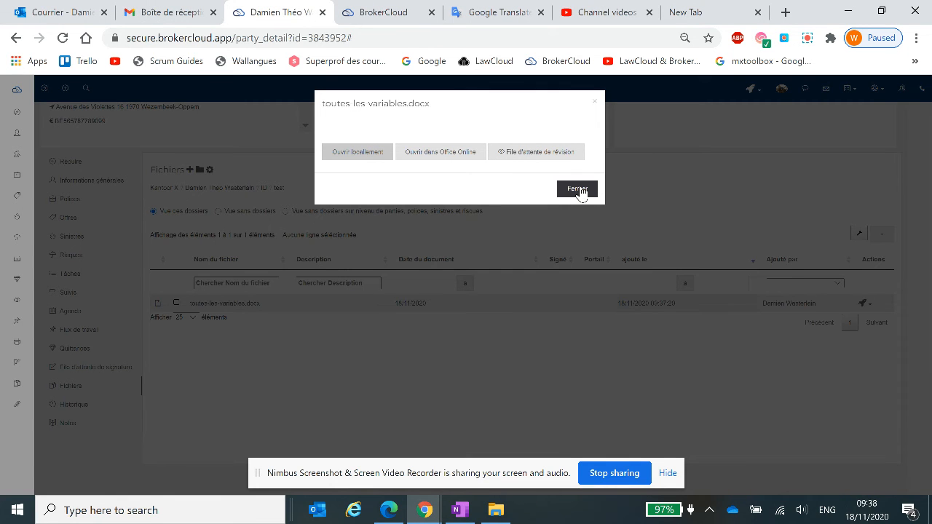
click(579, 190)
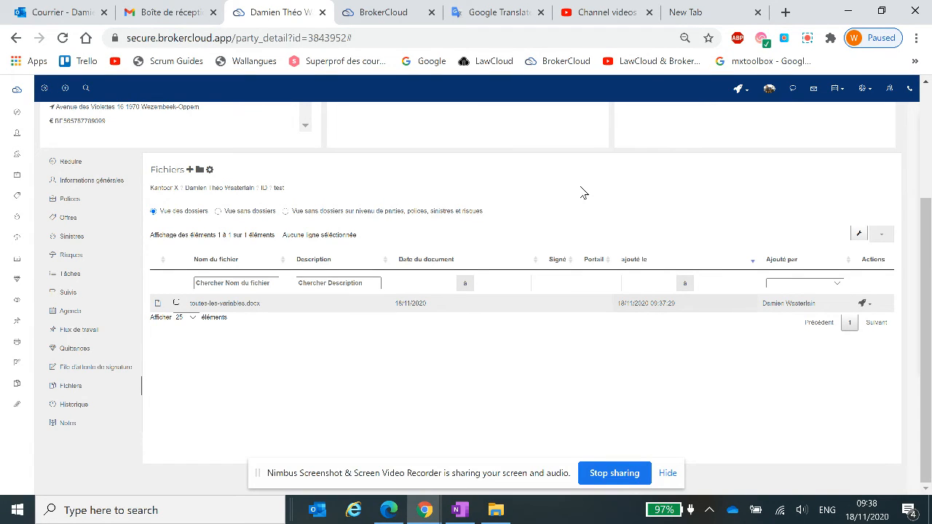
Open the client's Allianz Benelux auto policy that has two policyholders, and view the actions available for it.
scroll(466, 329, up, 3)
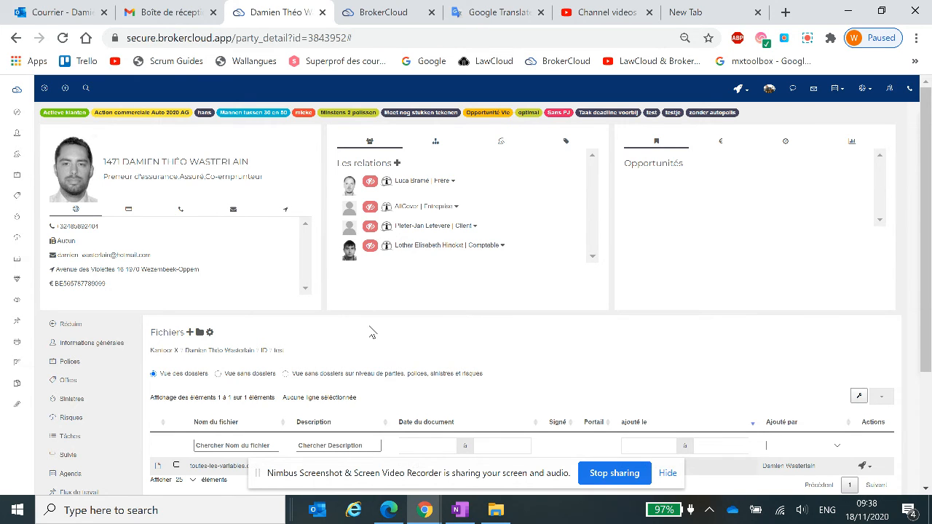
scroll(369, 333, down, 2)
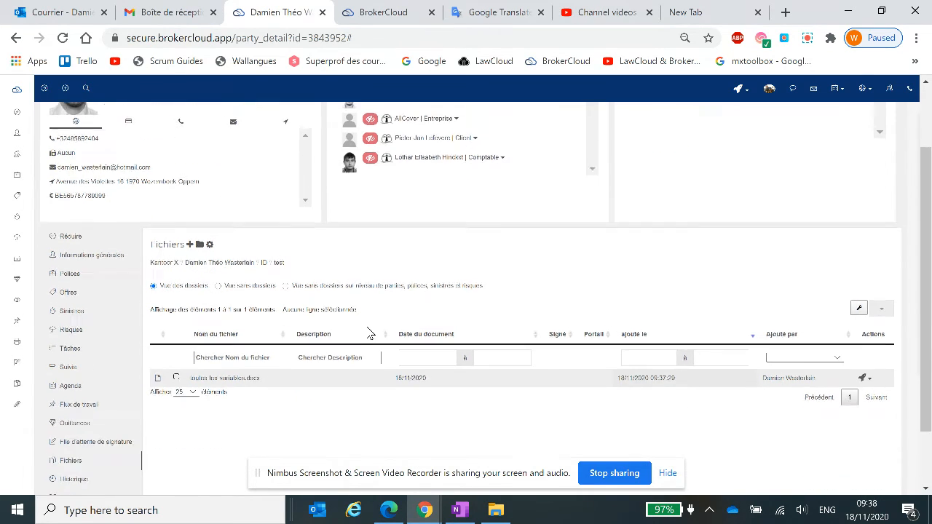
click(75, 271)
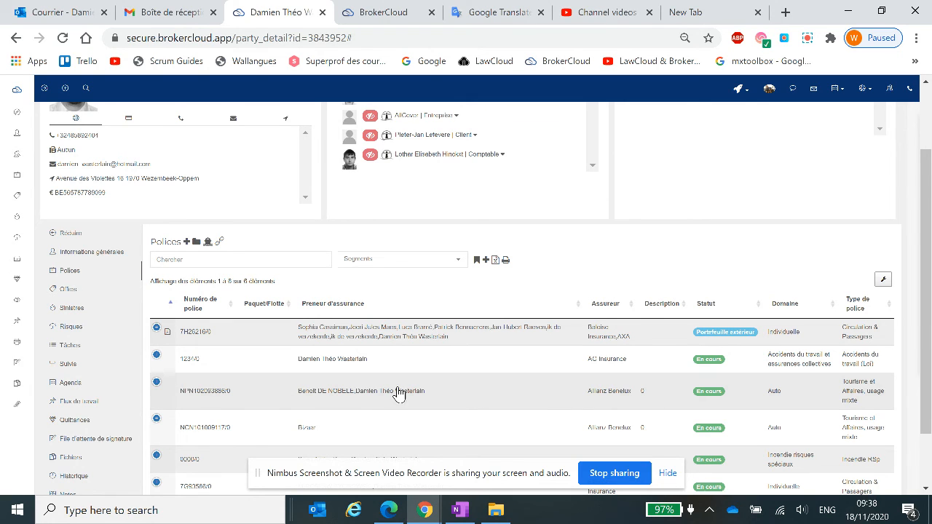
click(255, 391)
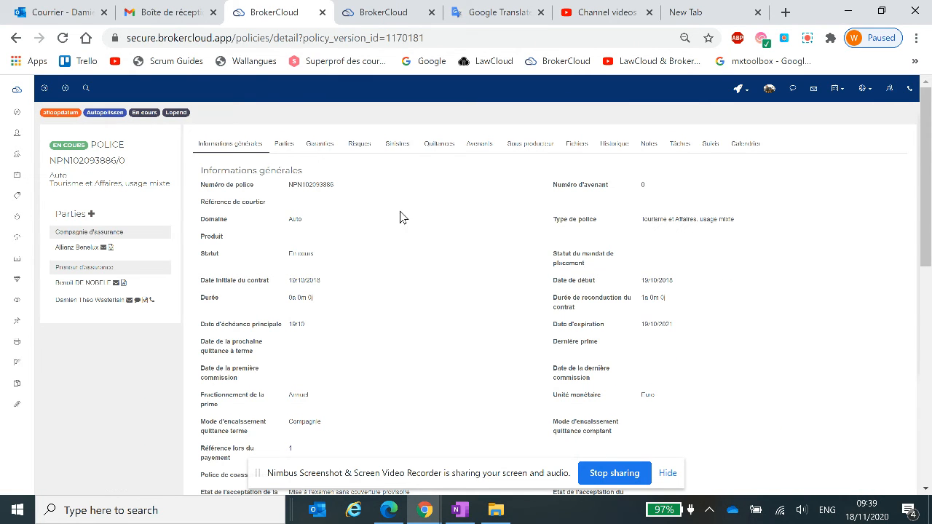
click(740, 88)
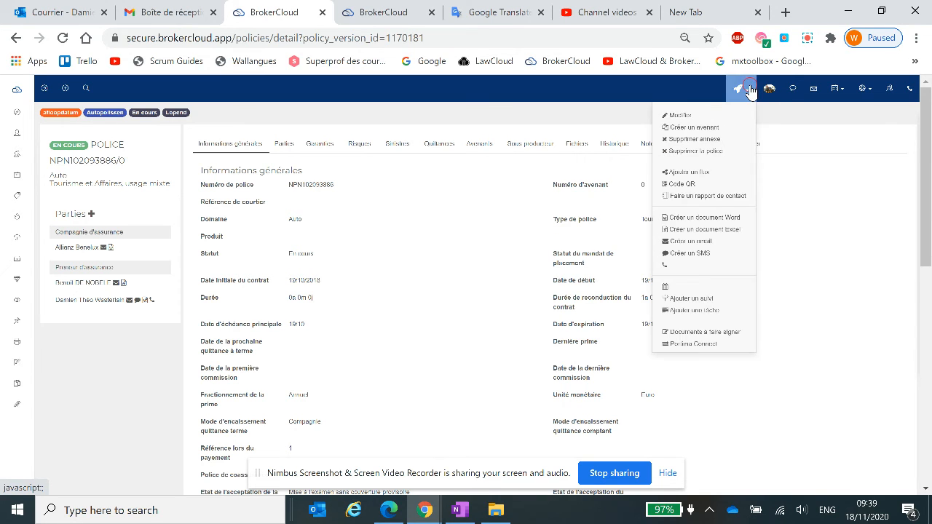
click(651, 93)
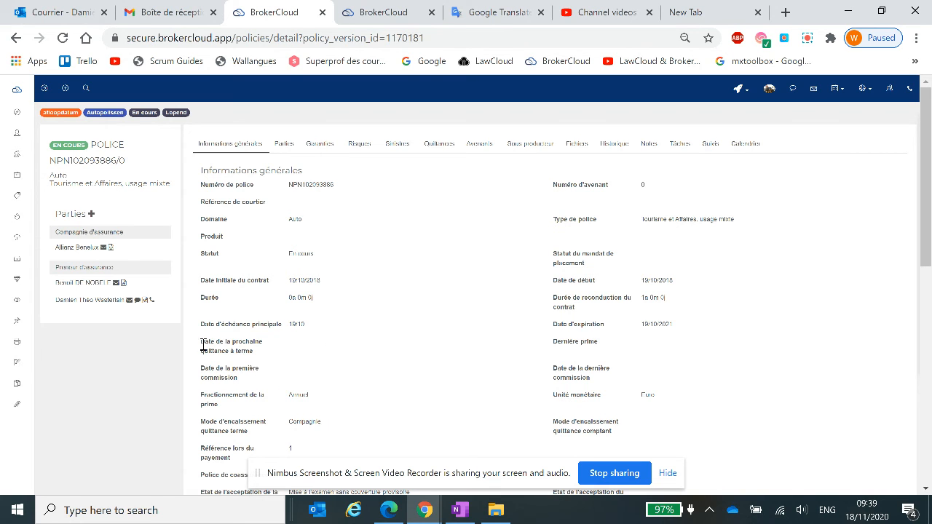
Start a Word document of type Traitement de texte from the individual policyholder on the policy, with the Mifid folder as destination.
click(147, 301)
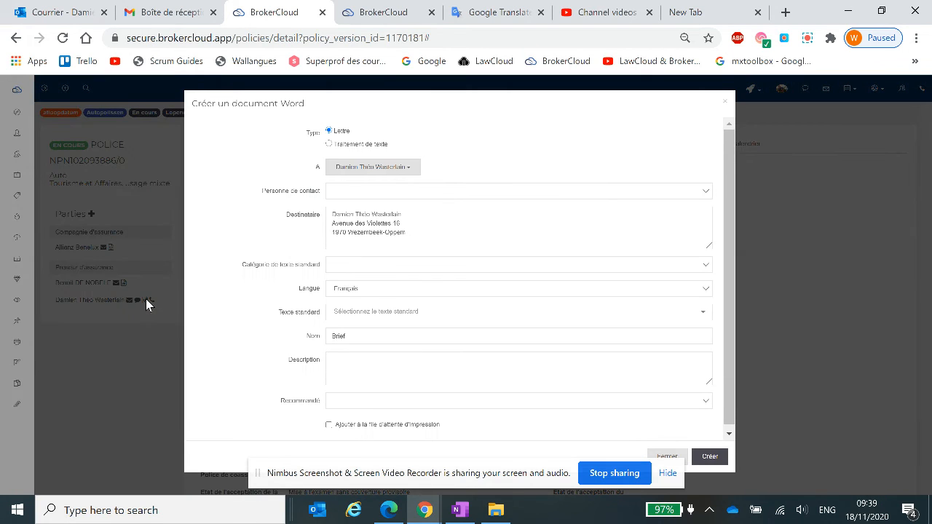
click(329, 145)
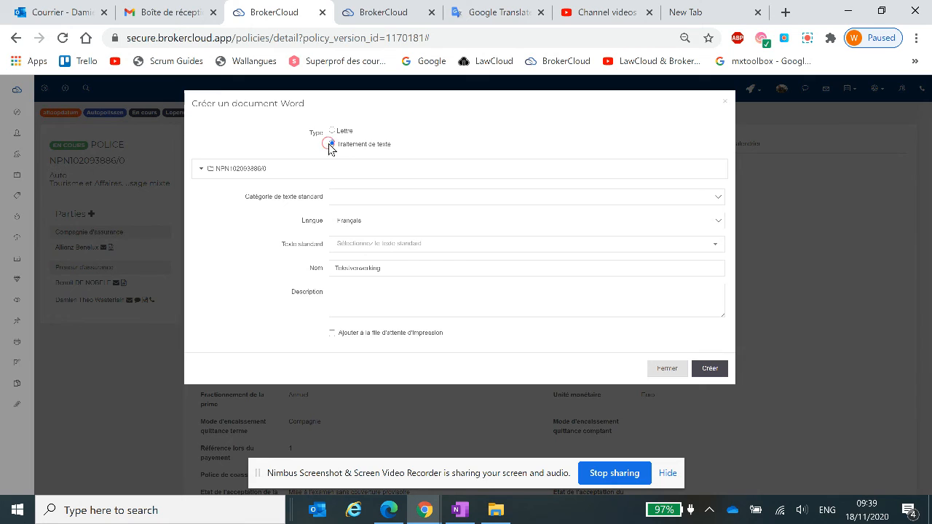
click(202, 172)
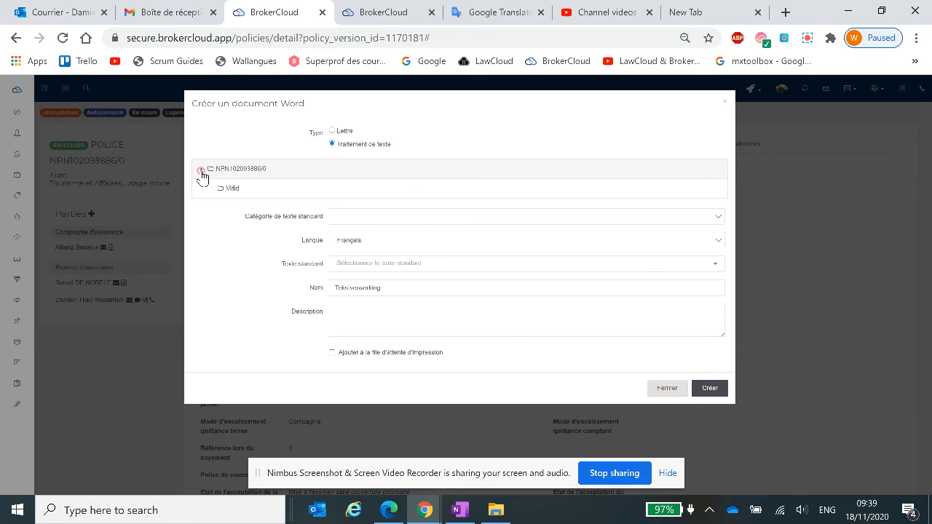
click(240, 188)
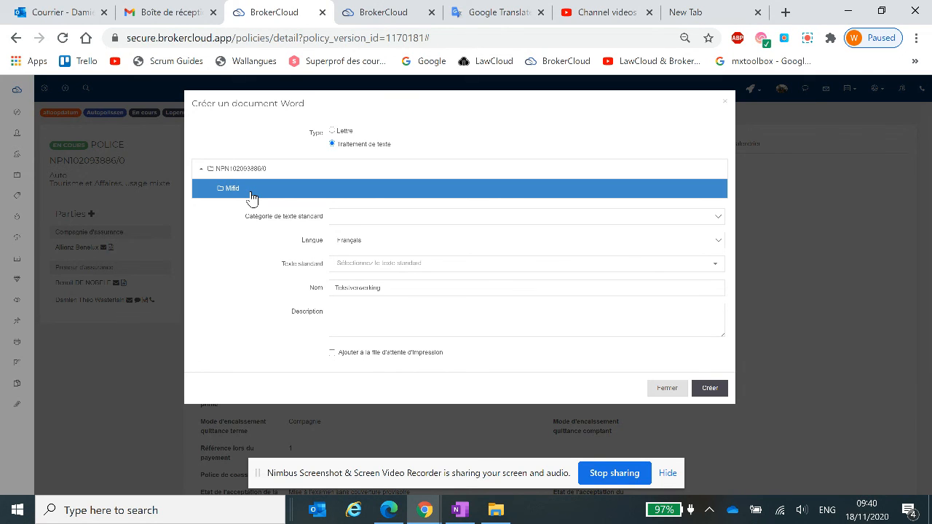
click(201, 169)
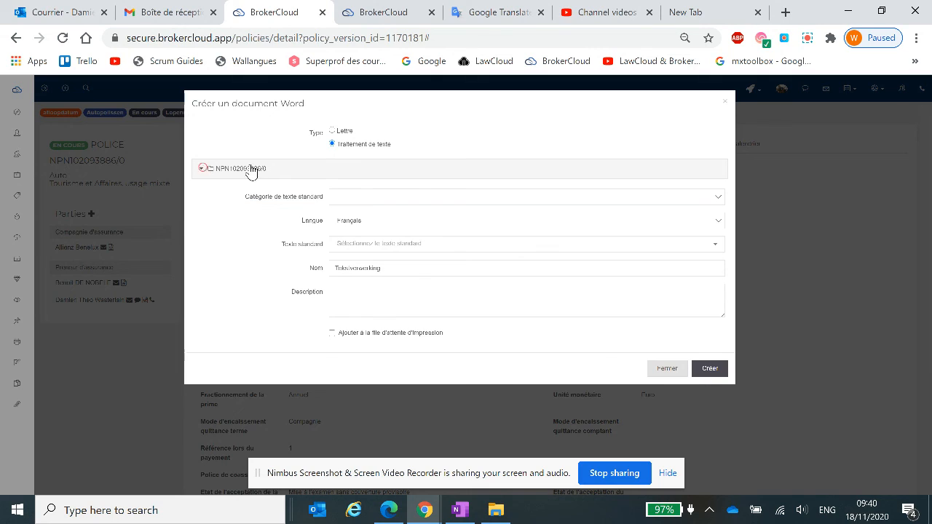
Leave the standard text category empty and choose the French standard text "Toutes les variables" for the document.
click(385, 202)
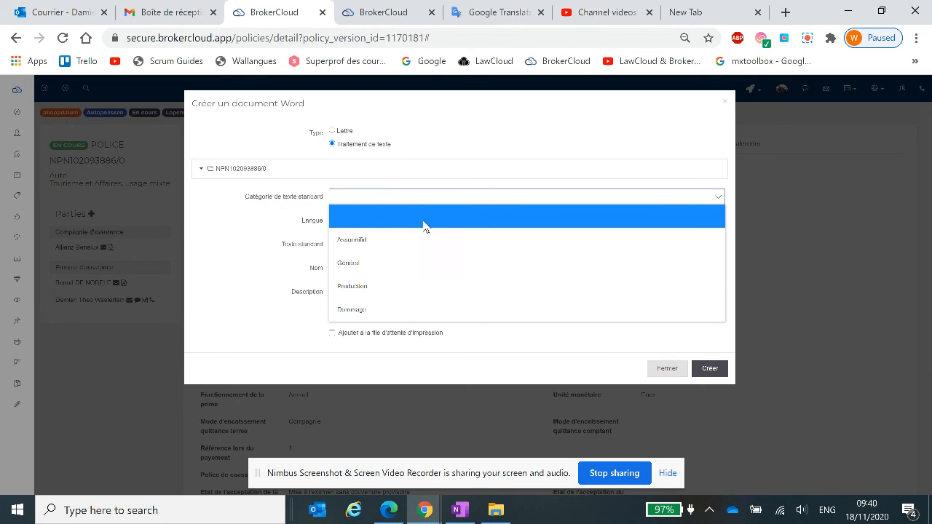
click(402, 220)
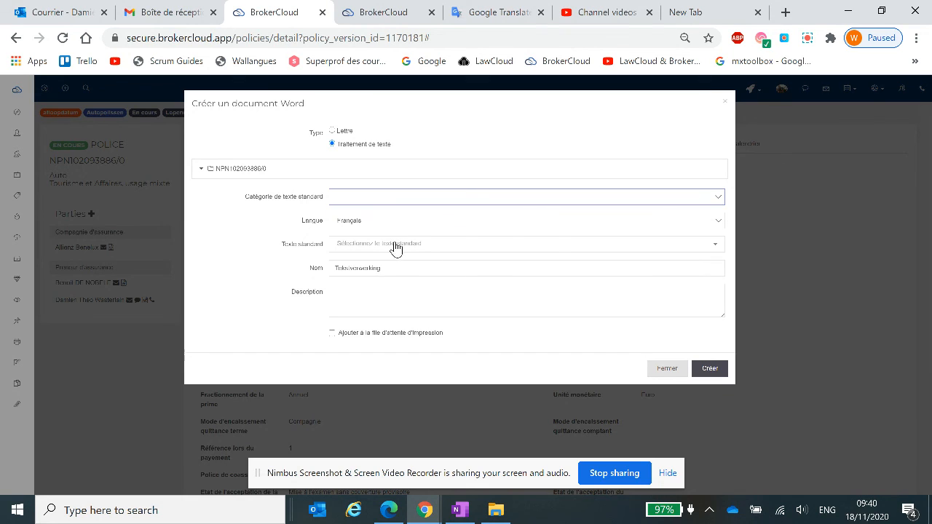
click(396, 246)
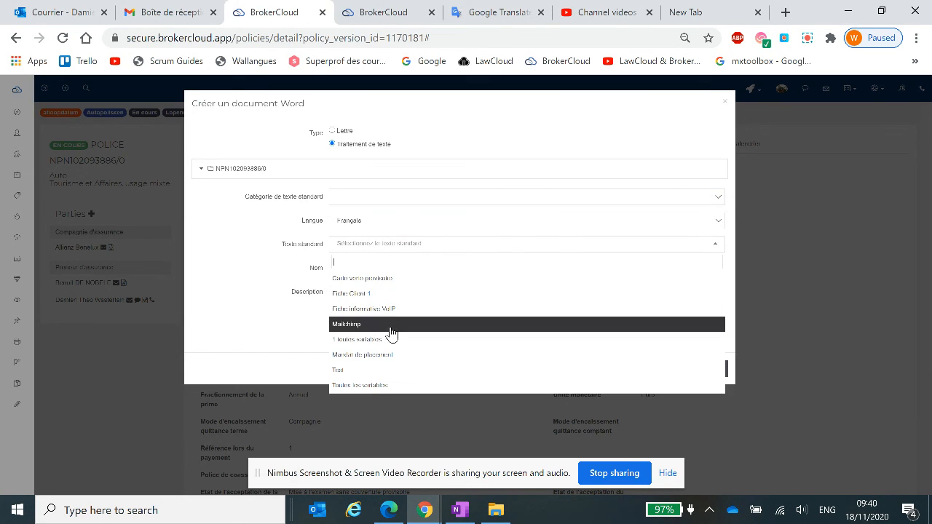
click(380, 385)
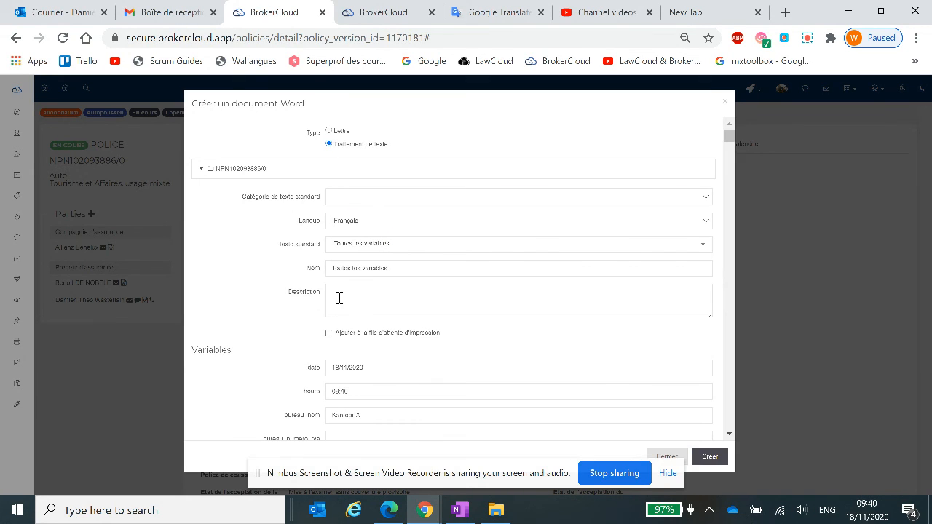
Examine which office, user, signatory and policy variables are filled in for the document created from the policy.
scroll(254, 265, down, 2)
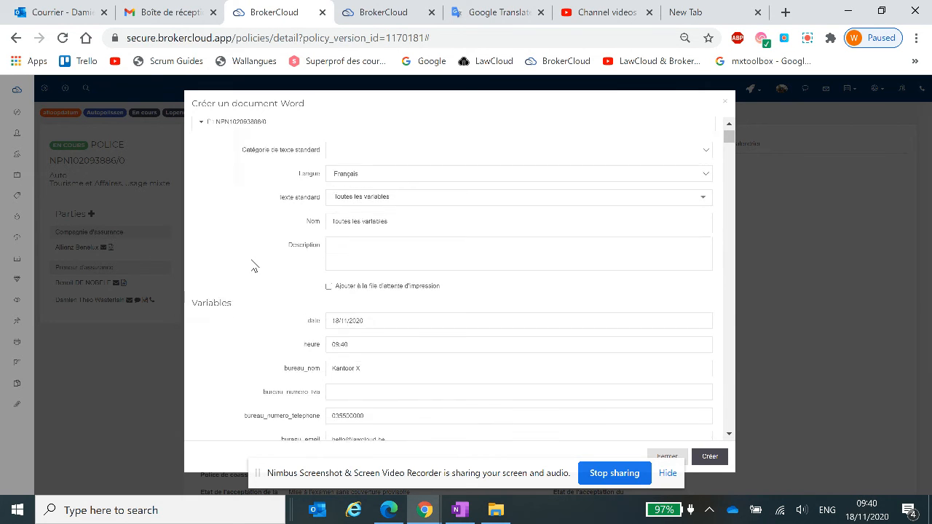
scroll(303, 251, down, 3)
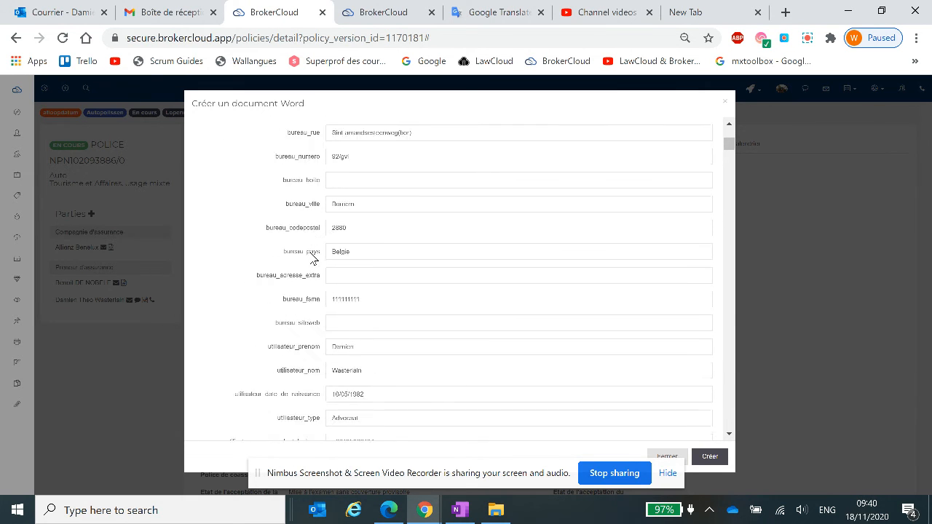
scroll(307, 264, down, 1)
scroll(307, 264, down, 1)
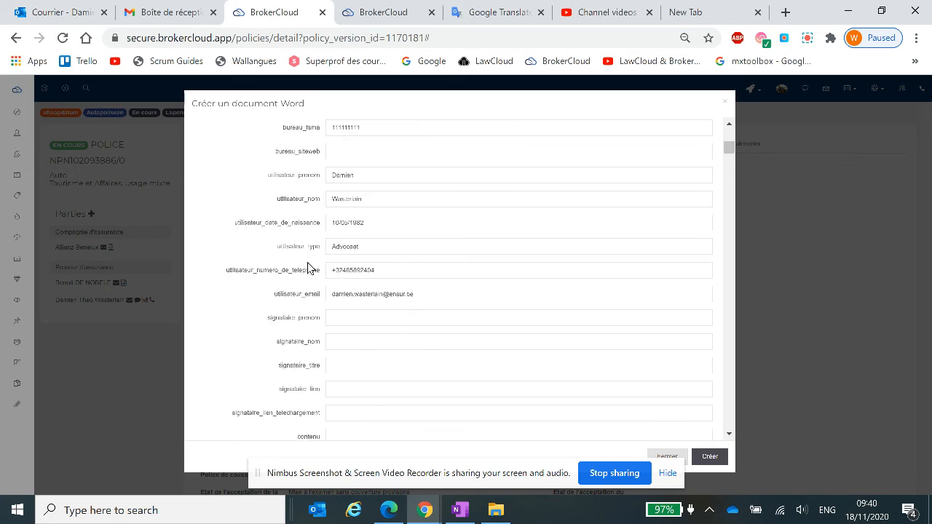
scroll(307, 268, up, 3)
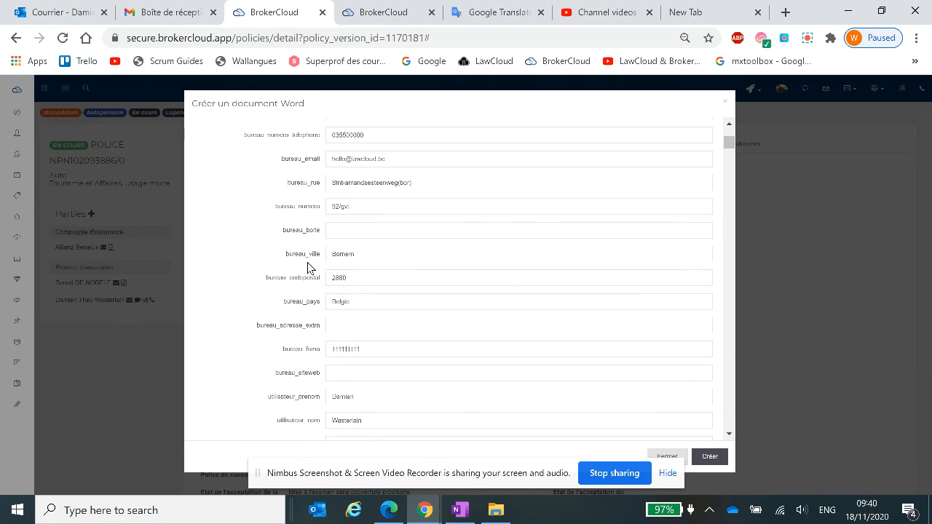
scroll(307, 268, up, 1)
scroll(307, 268, up, 1)
scroll(307, 268, down, 5)
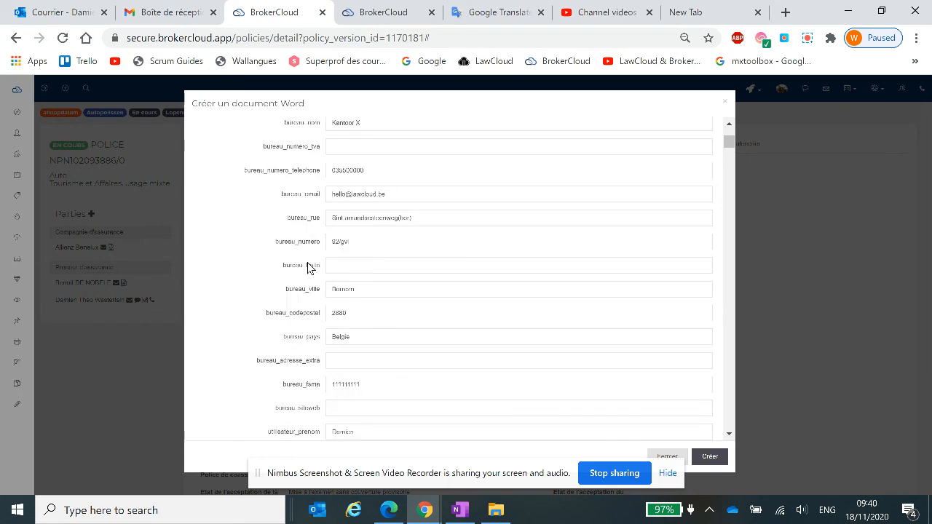
scroll(307, 268, down, 3)
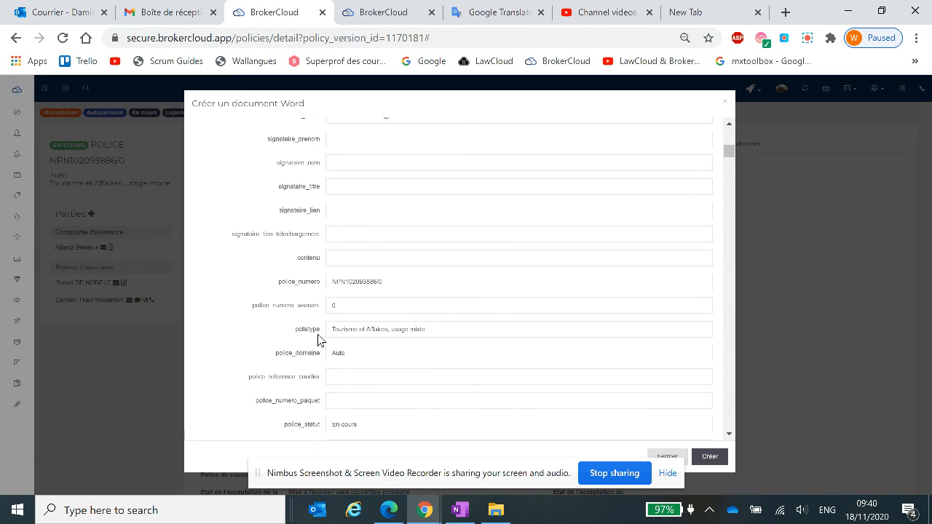
scroll(339, 284, down, 1)
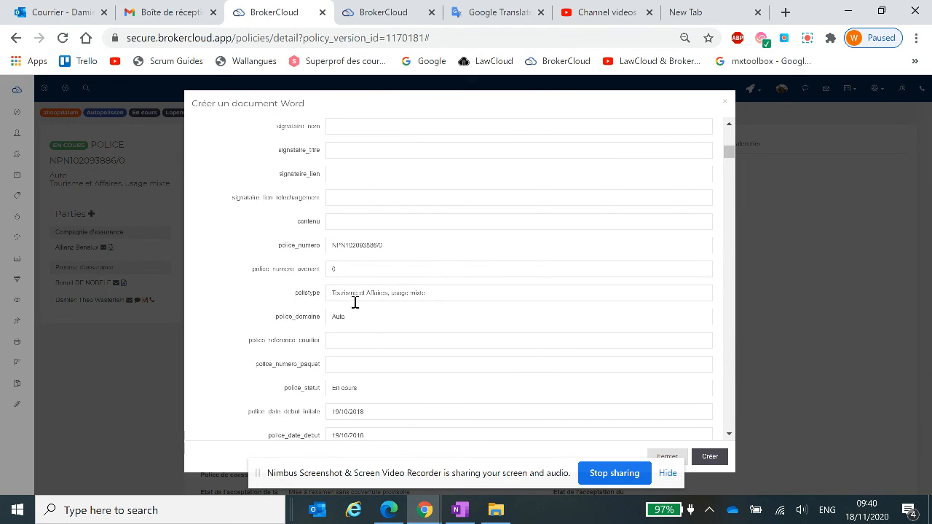
scroll(337, 302, down, 2)
scroll(340, 280, down, 2)
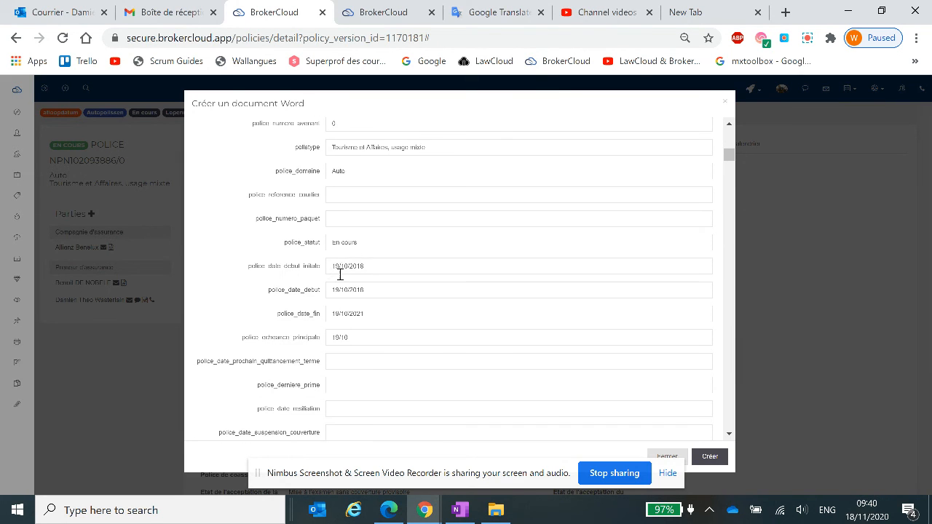
scroll(344, 284, down, 5)
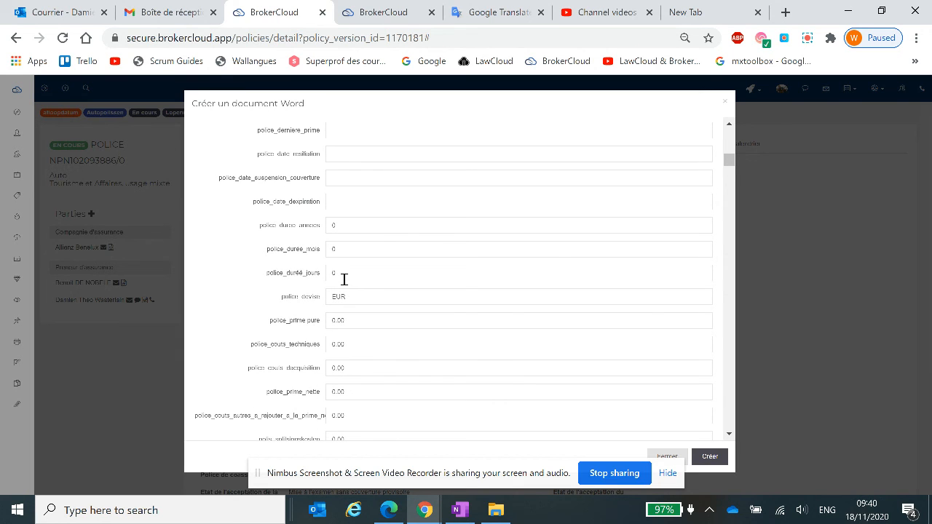
scroll(344, 280, down, 4)
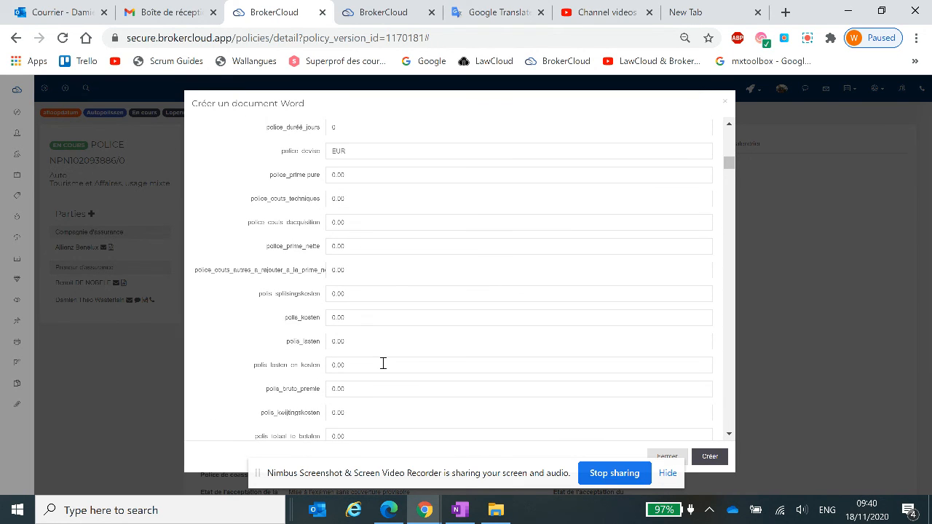
scroll(383, 363, down, 7)
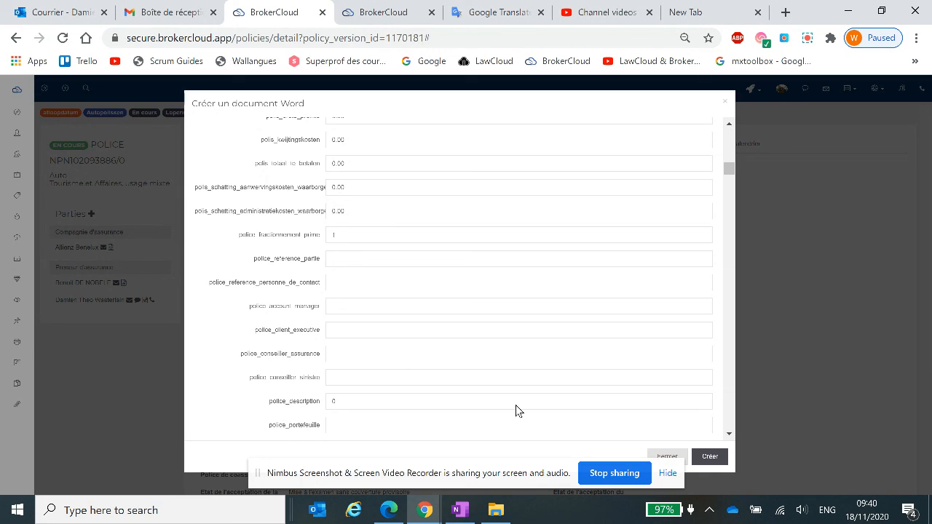
Create the policy's Word document from the standard text and dismiss its opening options.
click(711, 458)
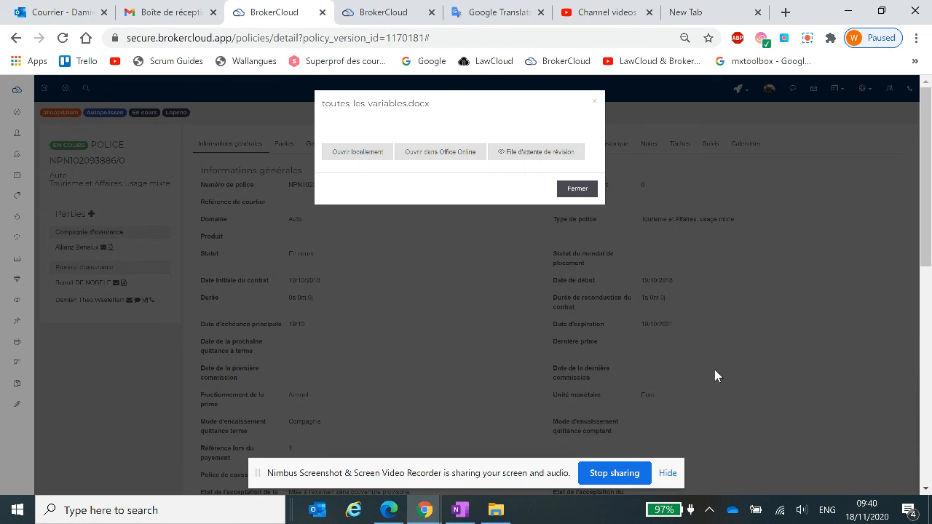
click(579, 189)
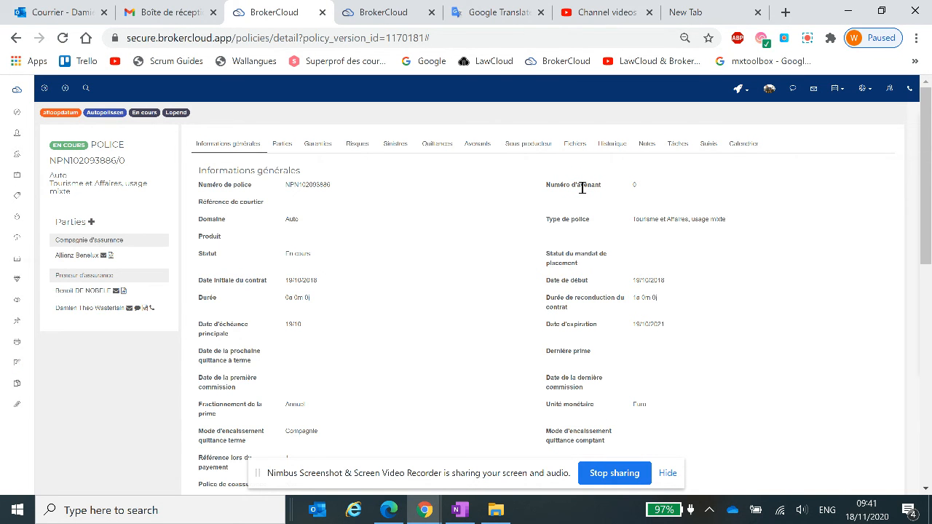
Preview toutes-les-variables.docx from the Mifid folder in the policy's Fichiers section, and close the preview.
click(578, 145)
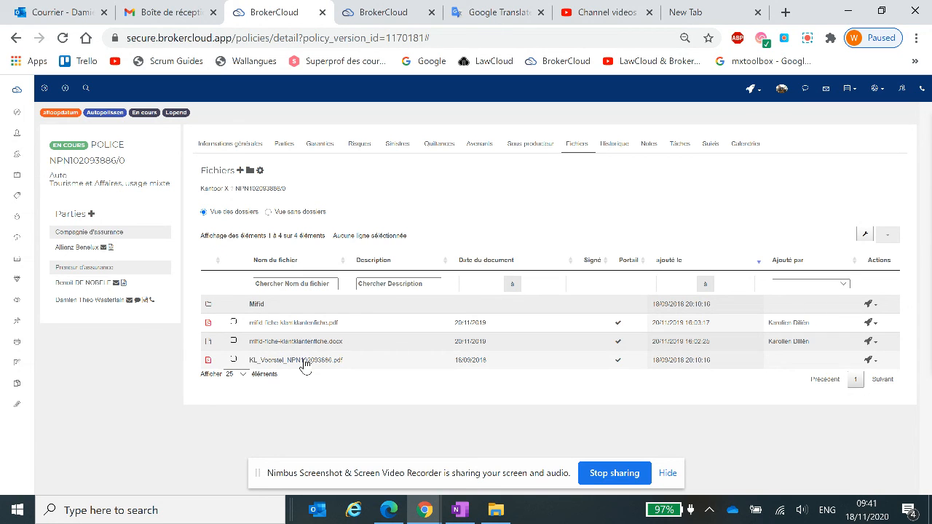
click(258, 304)
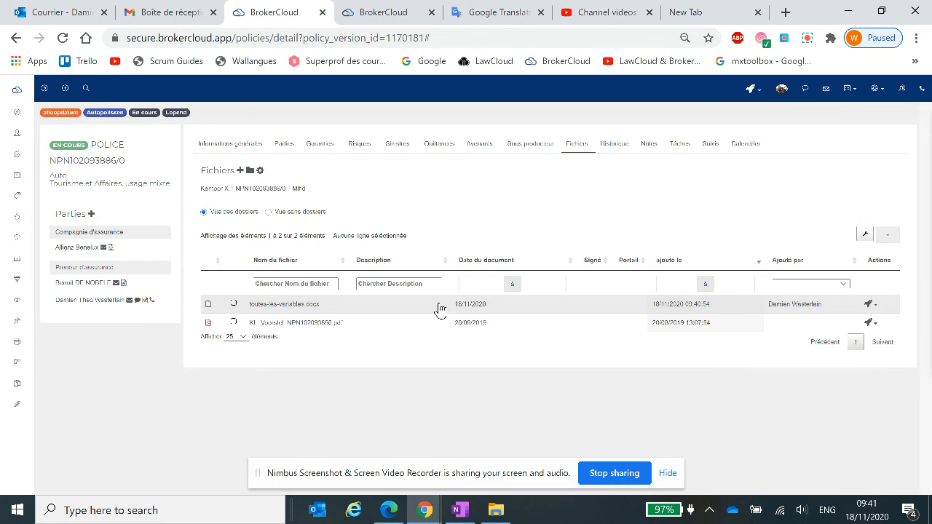
click(315, 306)
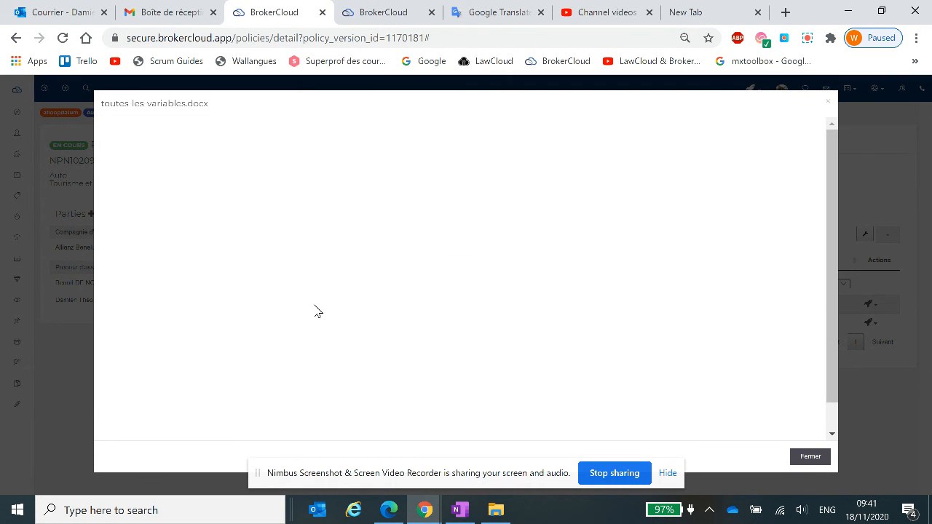
scroll(336, 261, down, 15)
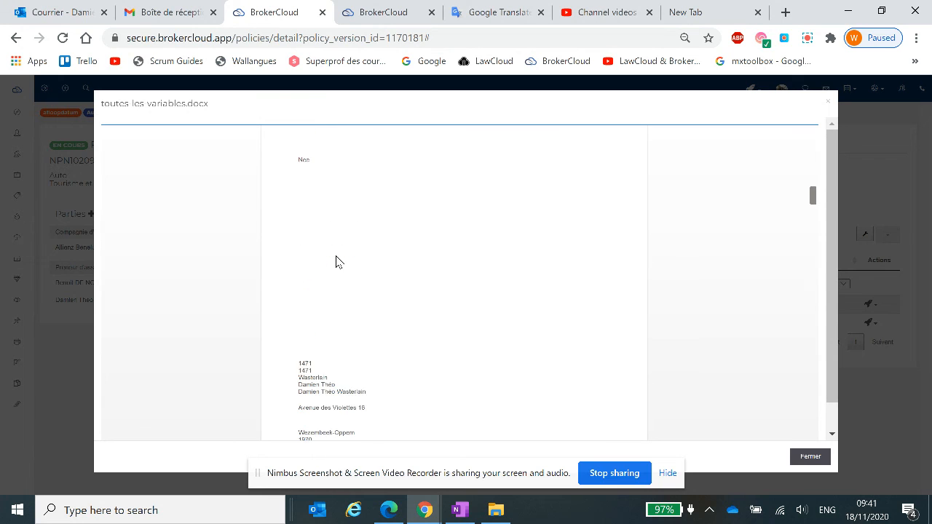
click(810, 458)
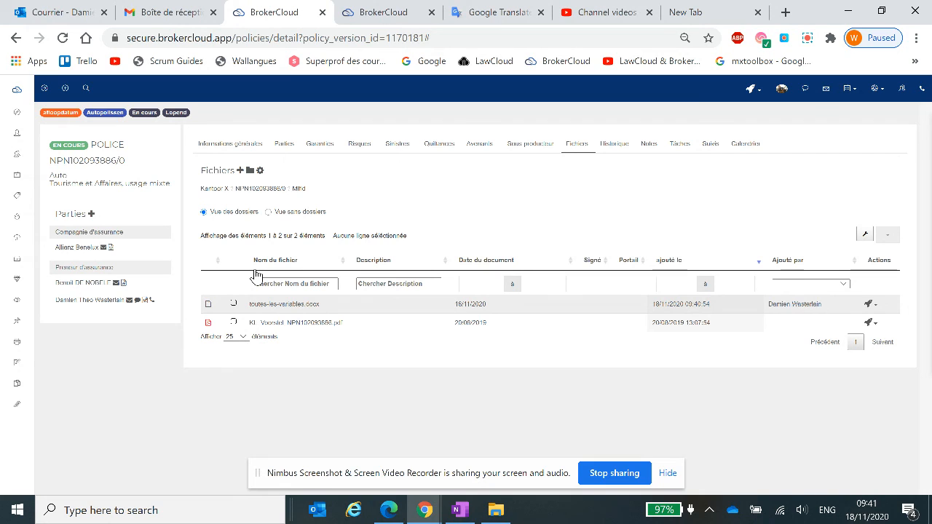
Return to the settings page listing the French standard letters.
click(383, 12)
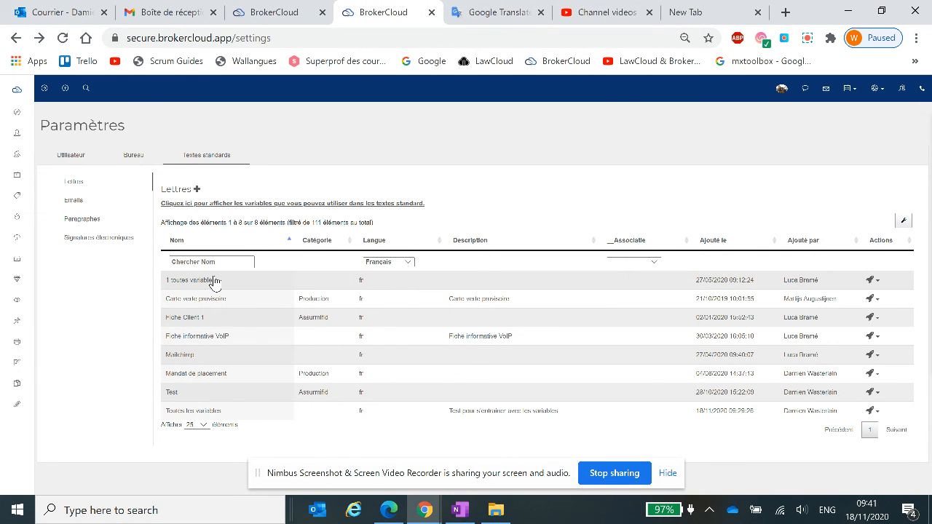